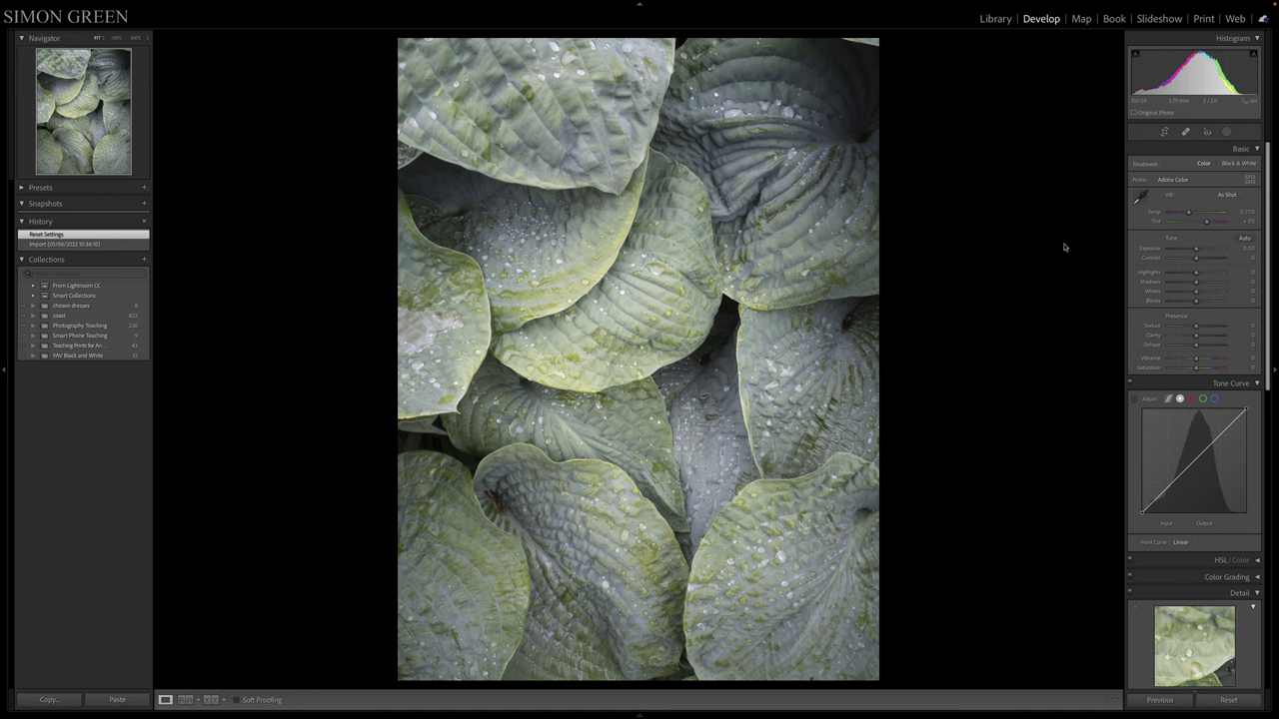
# Step: Rotate the hosta photo slightly with Crop & Straighten and apply a tighter crop
pyautogui.scroll(-7, 1210, 455)
pyautogui.moveTo(1267, 377); pyautogui.dragTo(1269, 187)
pyautogui.click(1164, 133)
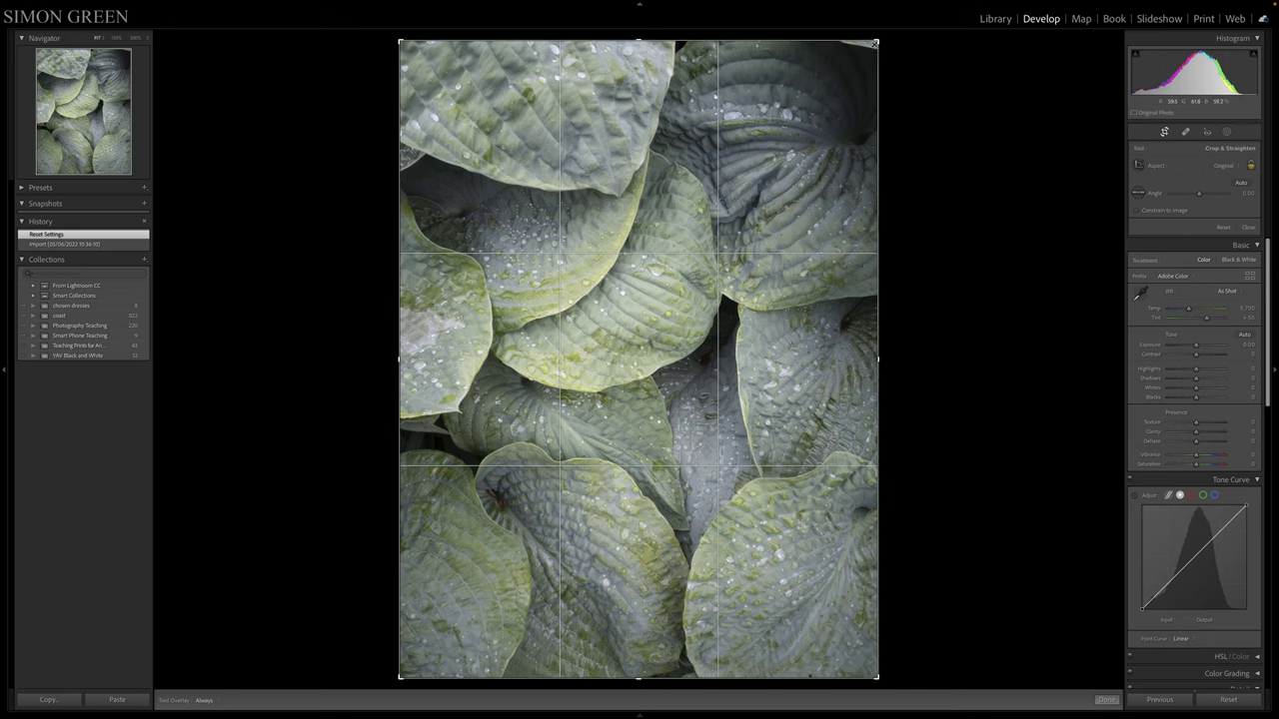
pyautogui.moveTo(880, 41); pyautogui.dragTo(870, 40)
pyautogui.press('Return')
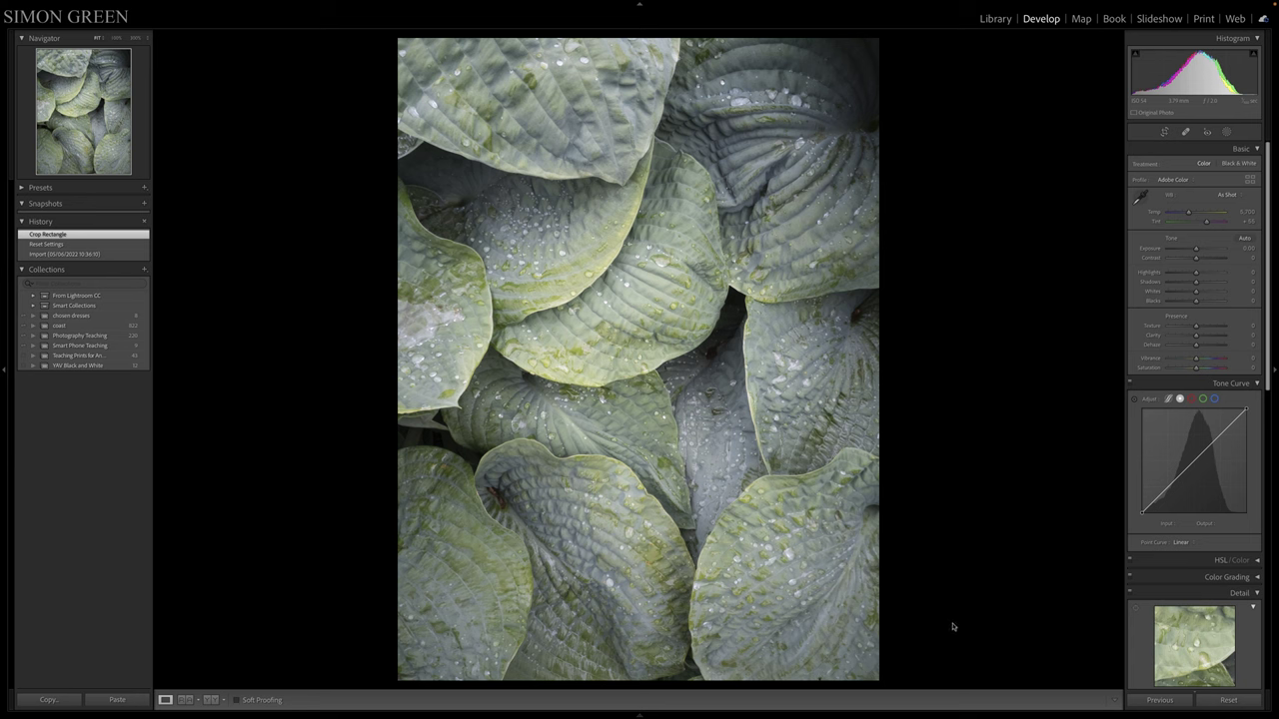
# Step: Lower the Basic panel Exposure to about −0.35 so the leaves look slightly darker
pyautogui.scroll(-1, 1189, 449)
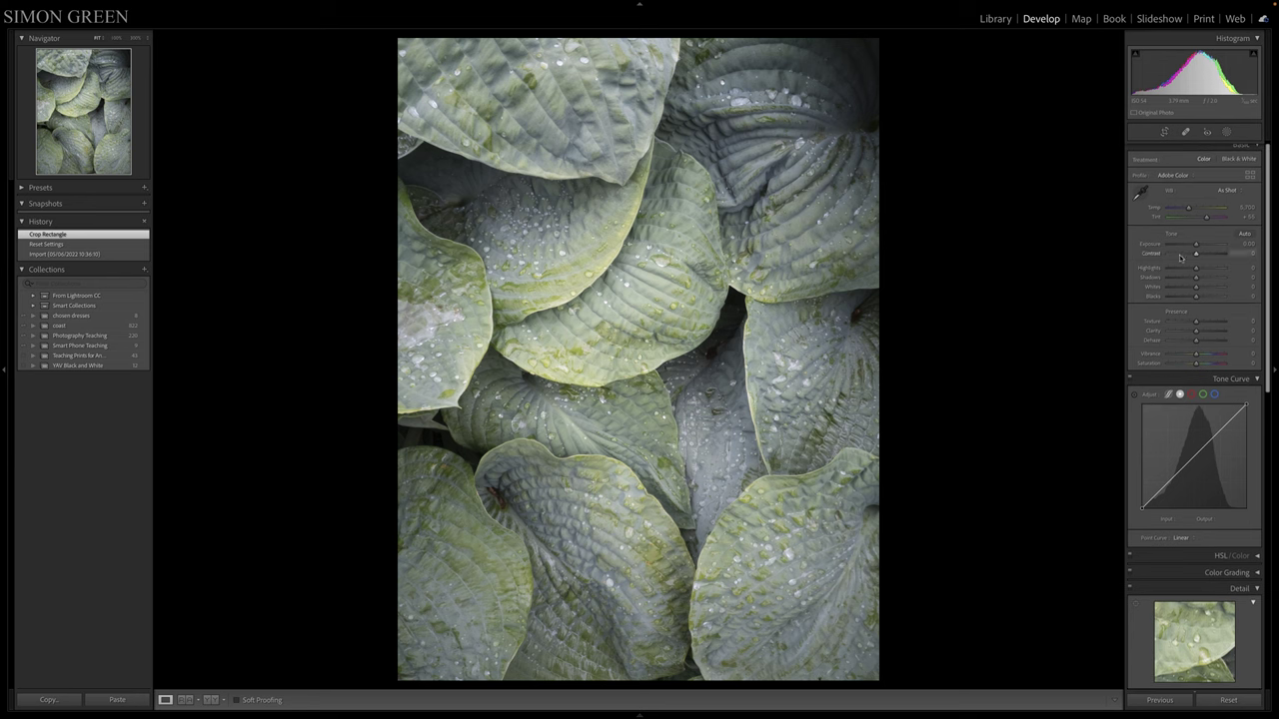
pyautogui.moveTo(1196, 244); pyautogui.dragTo(1191, 248)
pyautogui.doubleClick(1194, 246)
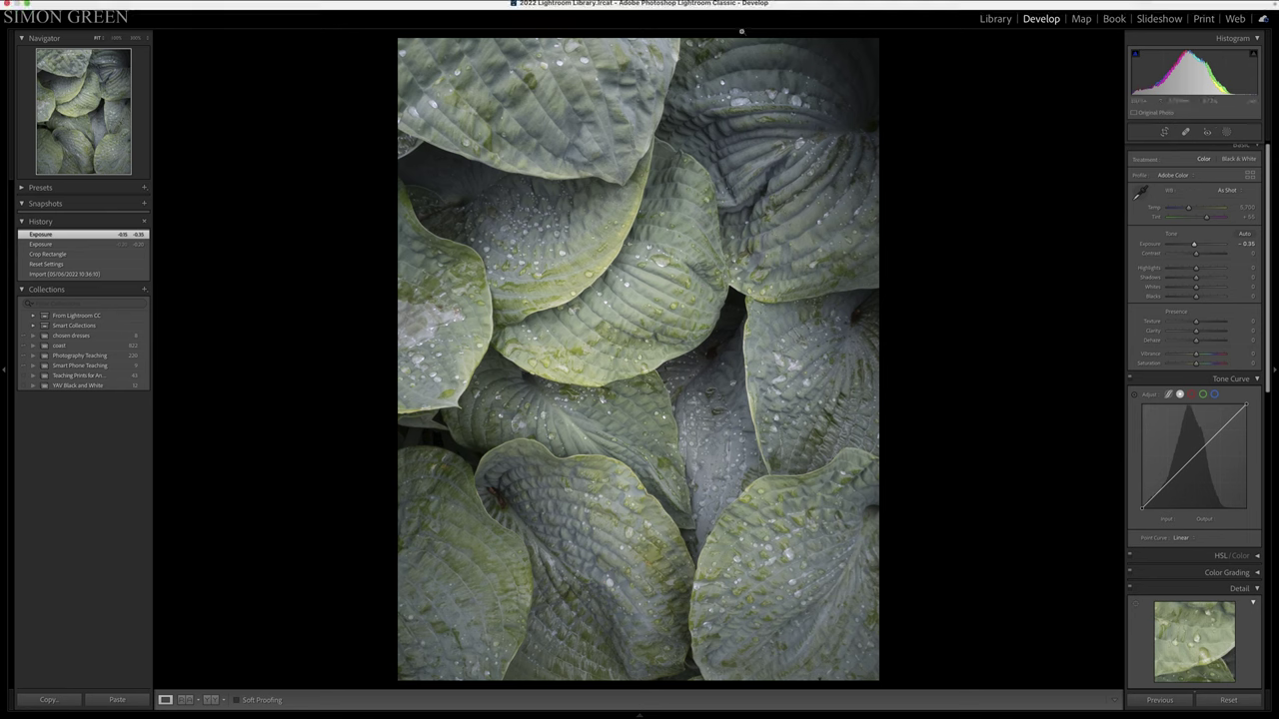
pyautogui.scroll(-6, 1225, 365)
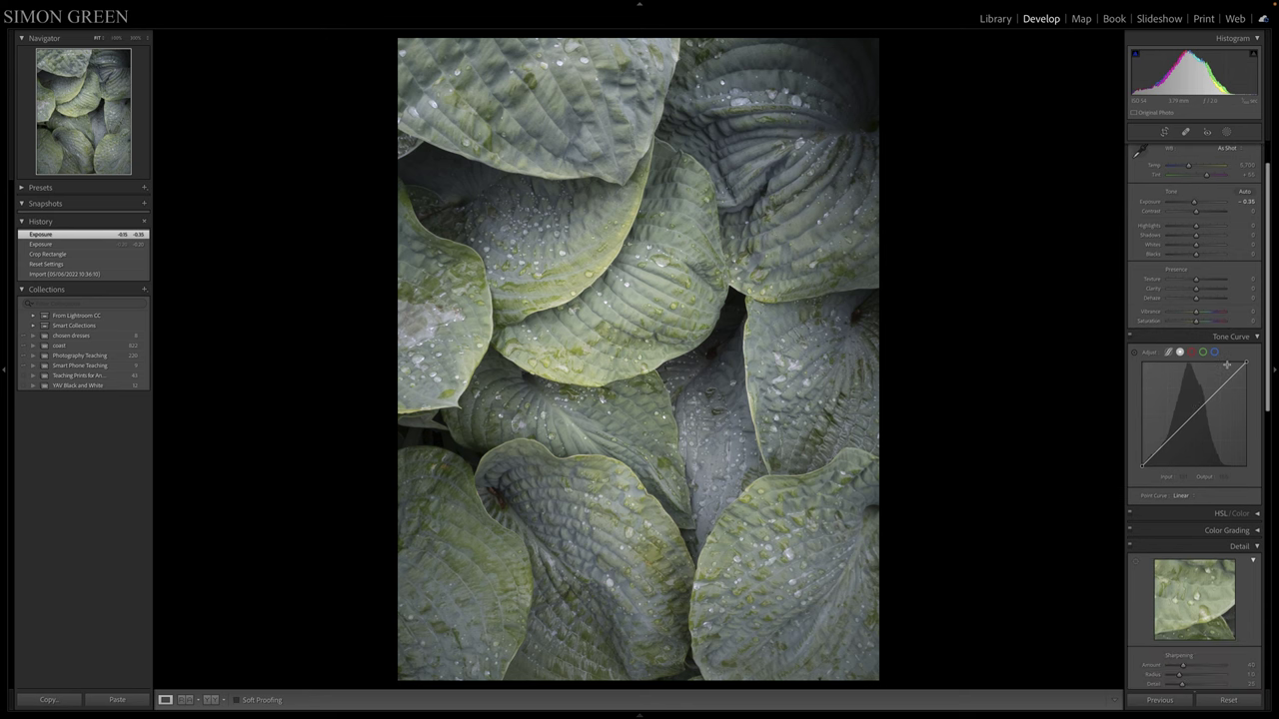
pyautogui.scroll(6, 1214, 355)
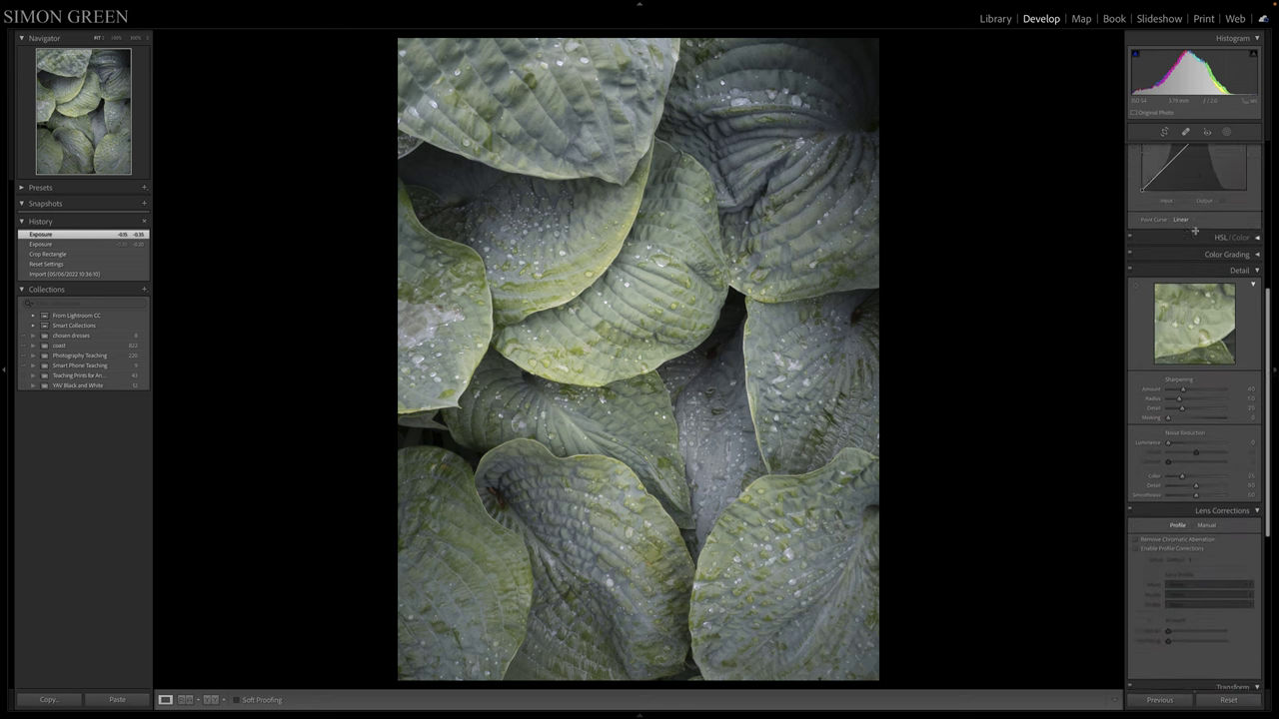
# Step: Paint a brush mask along the left edge with Exposure −0.63 and Highlights −15
pyautogui.click(1226, 131)
pyautogui.click(1150, 196)
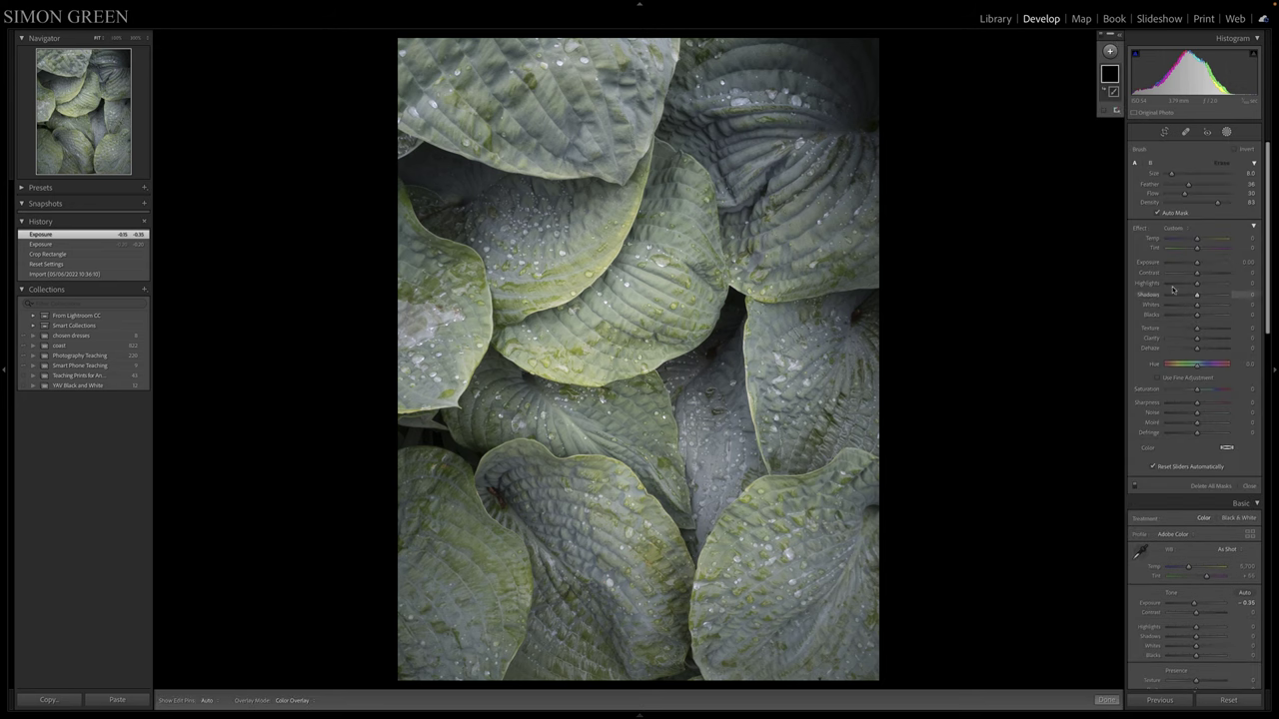
pyautogui.moveTo(1192, 265); pyautogui.dragTo(1194, 266)
pyautogui.scroll(10, 445, 88)
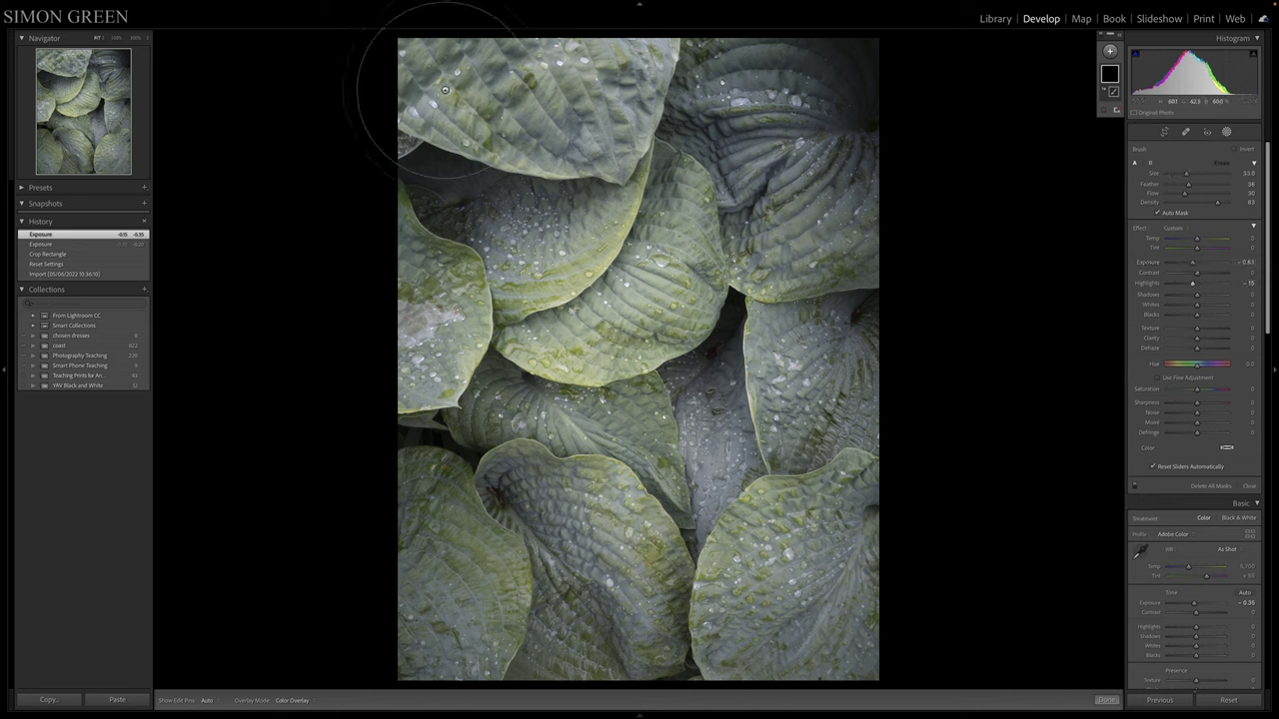
pyautogui.press('h')
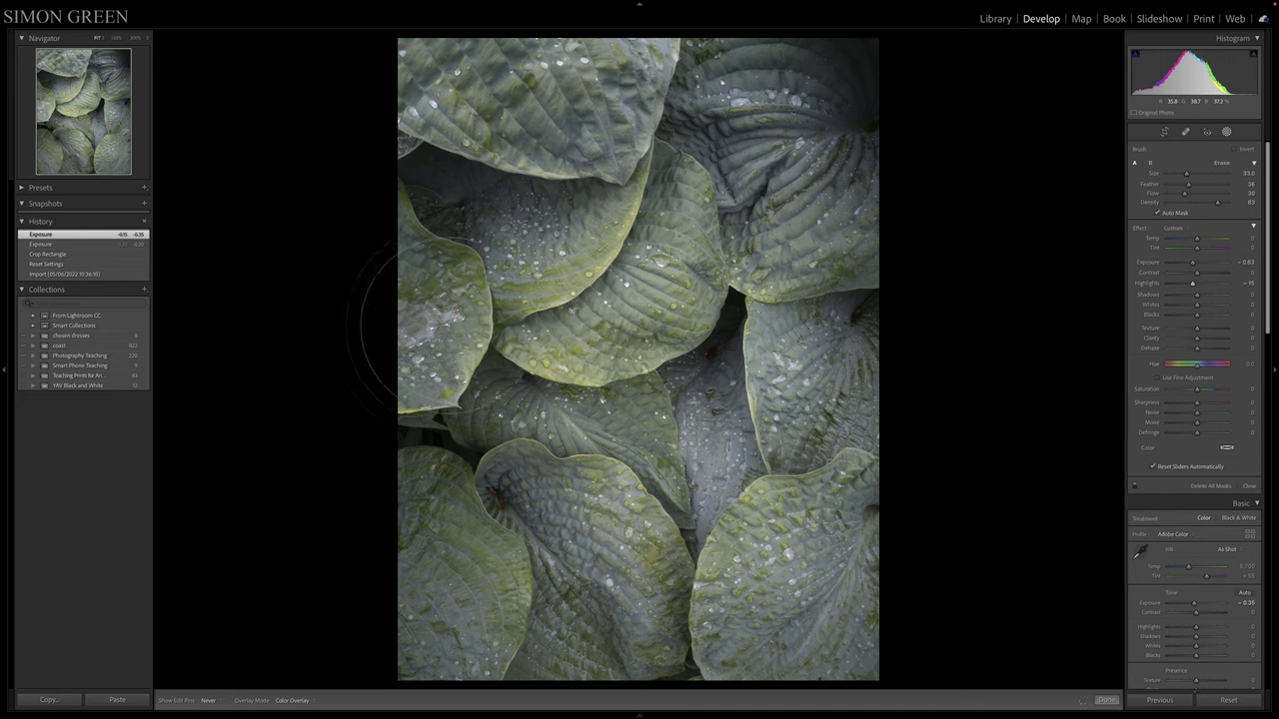
pyautogui.click(371, 335)
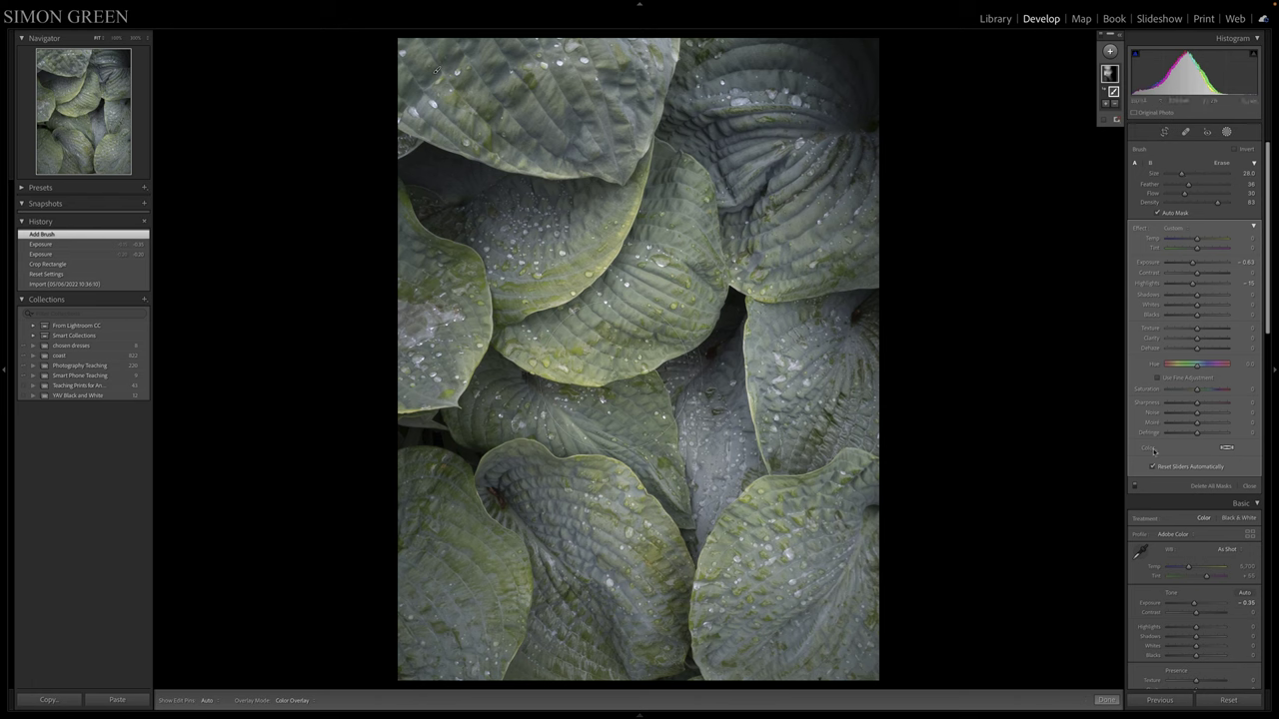
pyautogui.scroll(-3, 942, 214)
# Step: Set Highlights −81, Shadows +79, Exposure −0.10, and lower a tone-curve shadow point
pyautogui.press('k')
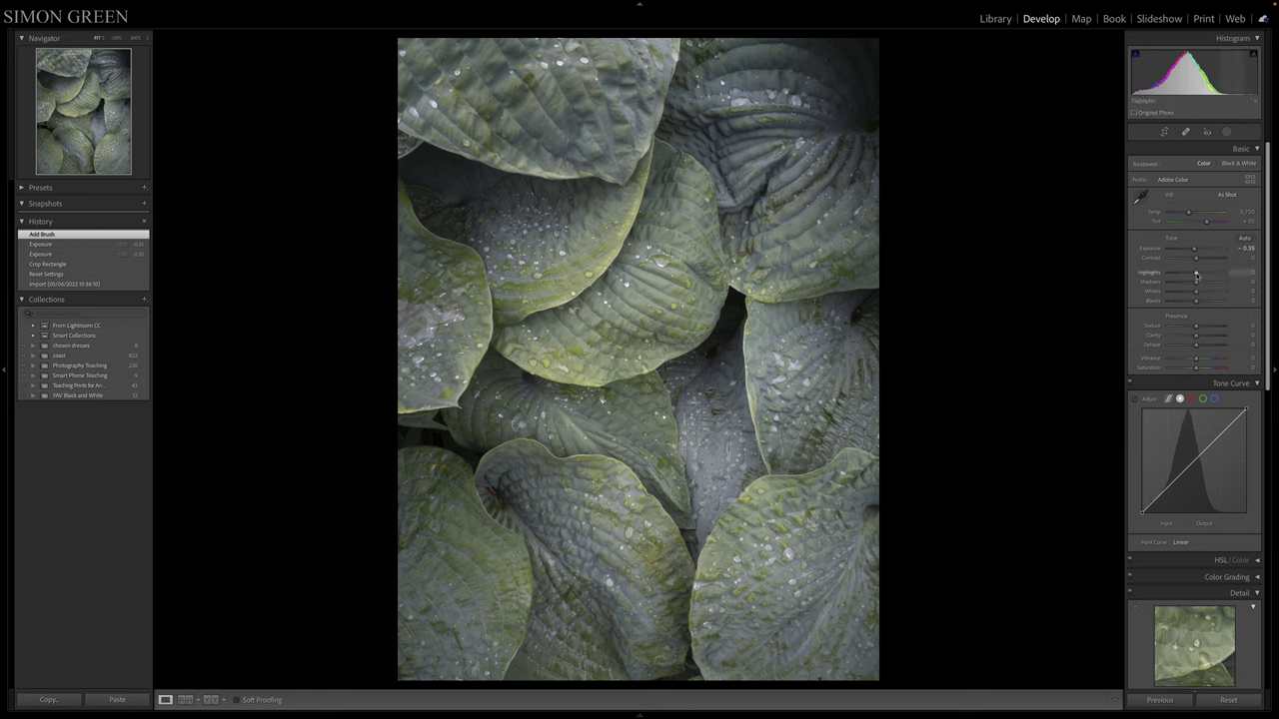
pyautogui.moveTo(1196, 274); pyautogui.dragTo(1174, 274)
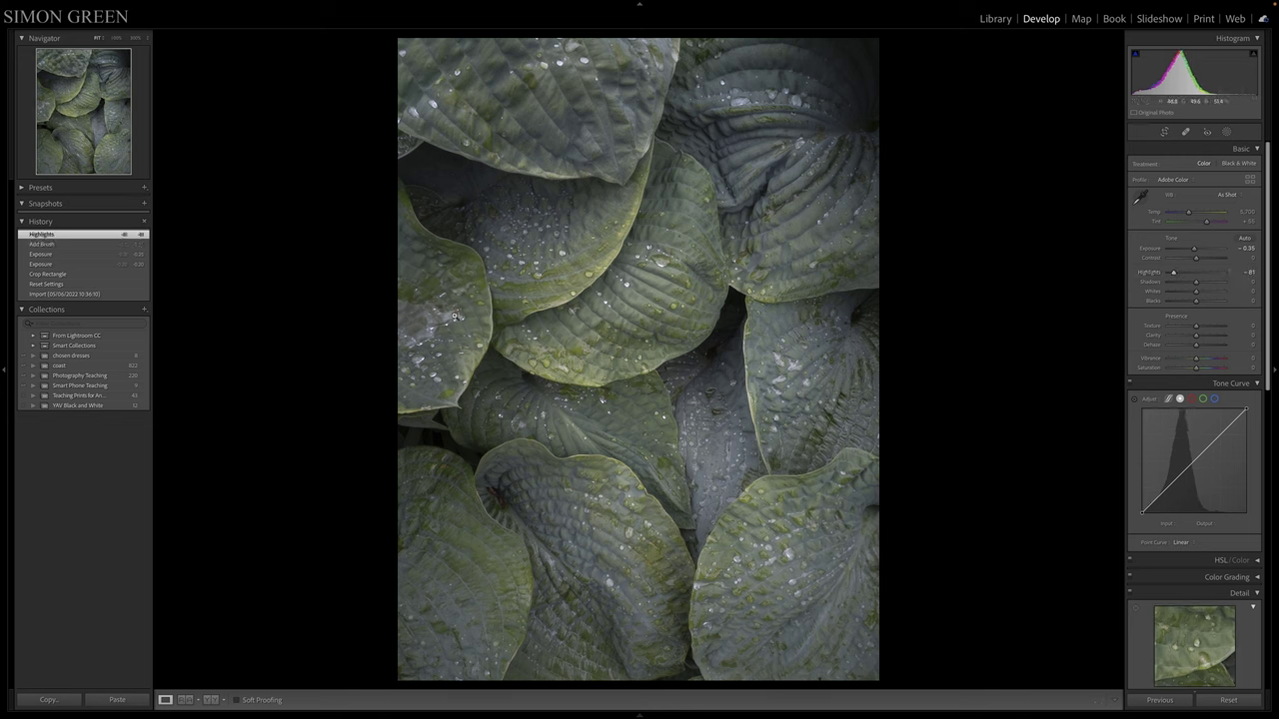
pyautogui.moveTo(1196, 282); pyautogui.dragTo(1217, 284)
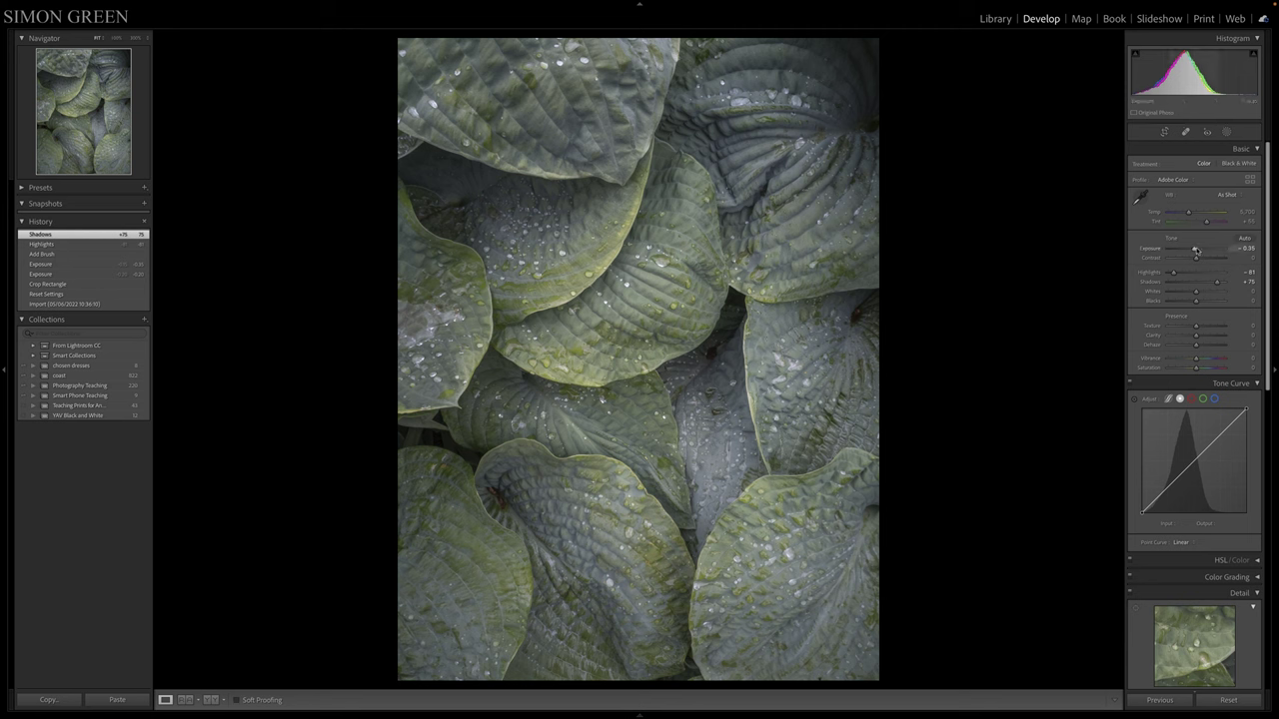
pyautogui.moveTo(1194, 252); pyautogui.dragTo(1198, 252)
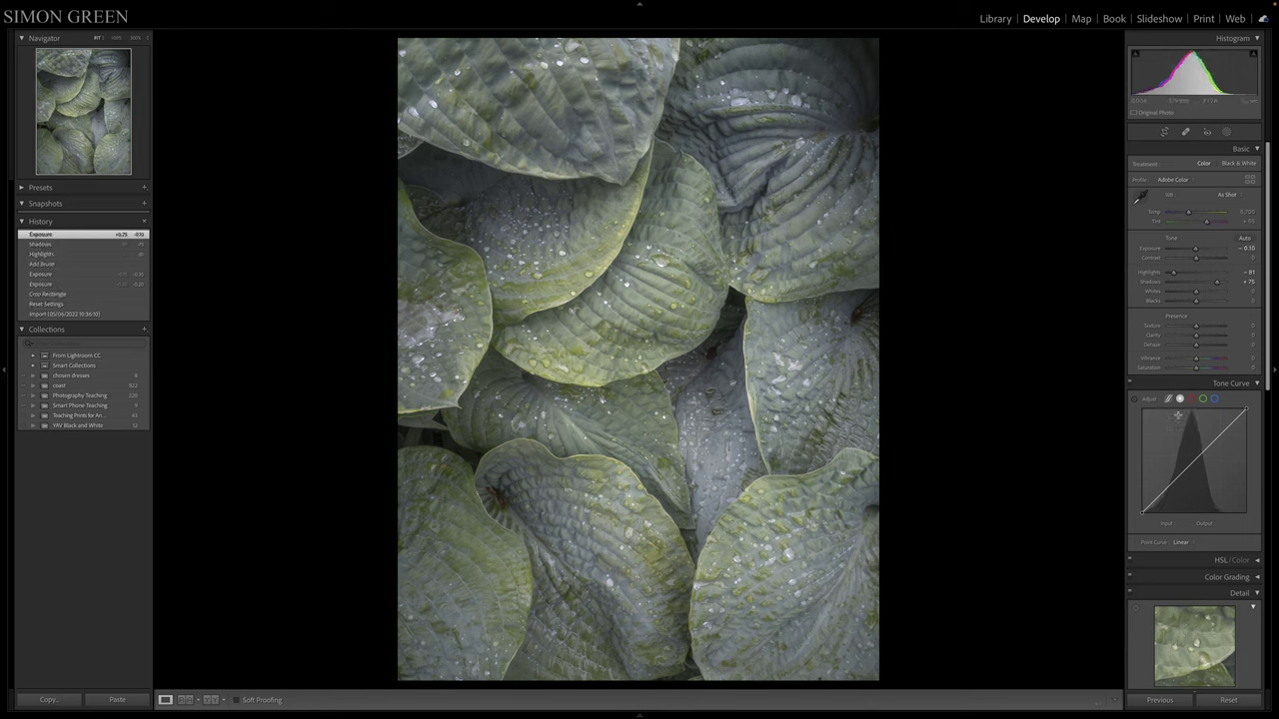
pyautogui.moveTo(1175, 483); pyautogui.dragTo(1172, 496)
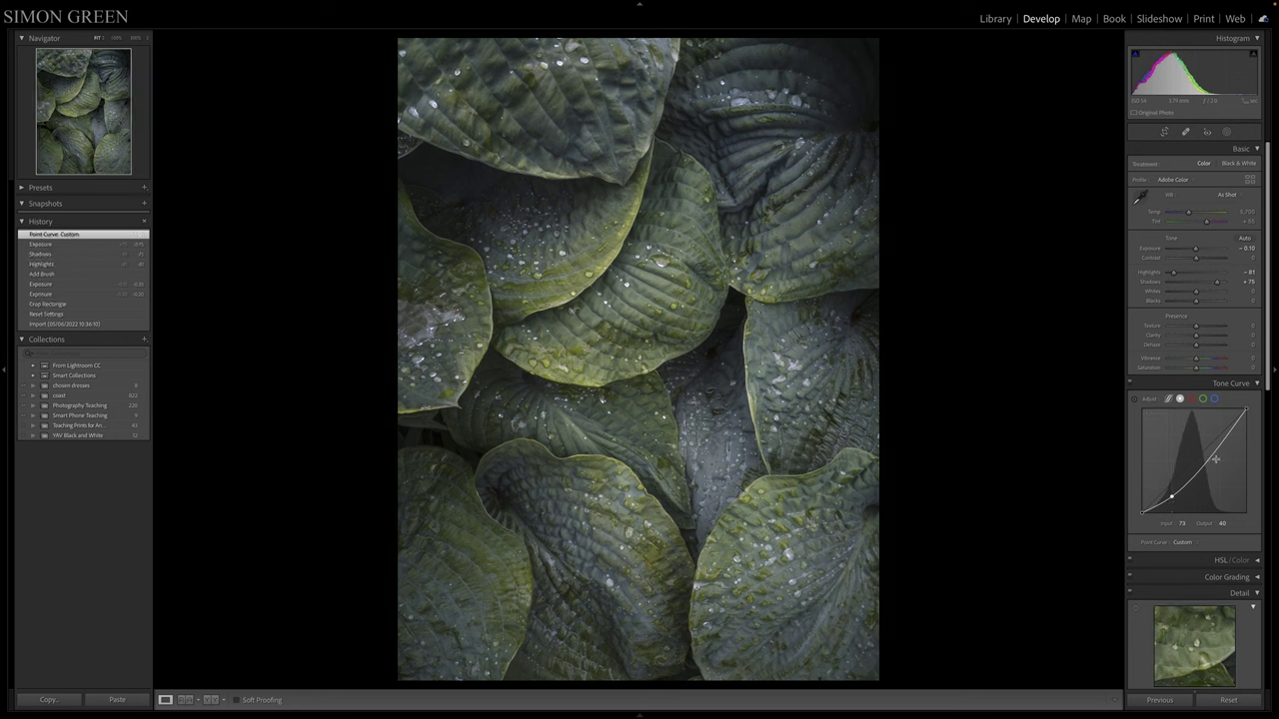
# Step: Raise the upper tone-curve point and drop the shadow point to 83/37 for an S-curve
pyautogui.moveTo(1221, 443); pyautogui.dragTo(1218, 436)
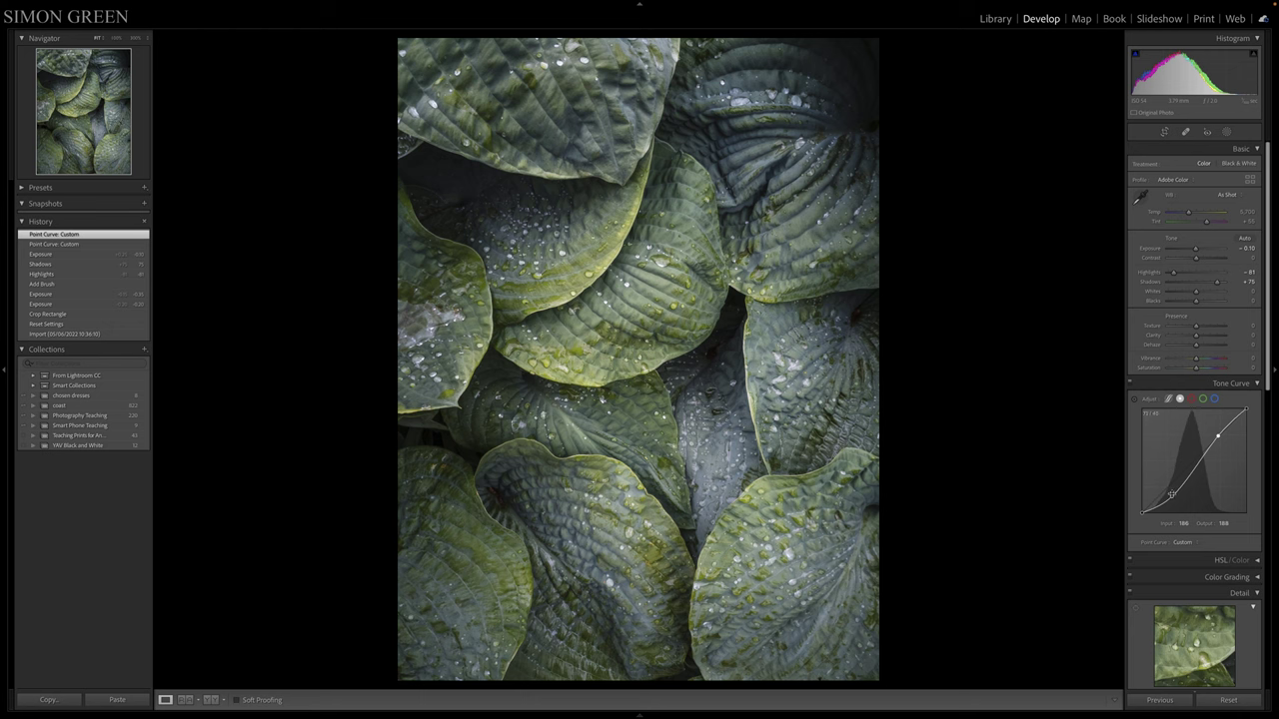
pyautogui.moveTo(1171, 496); pyautogui.dragTo(1172, 500)
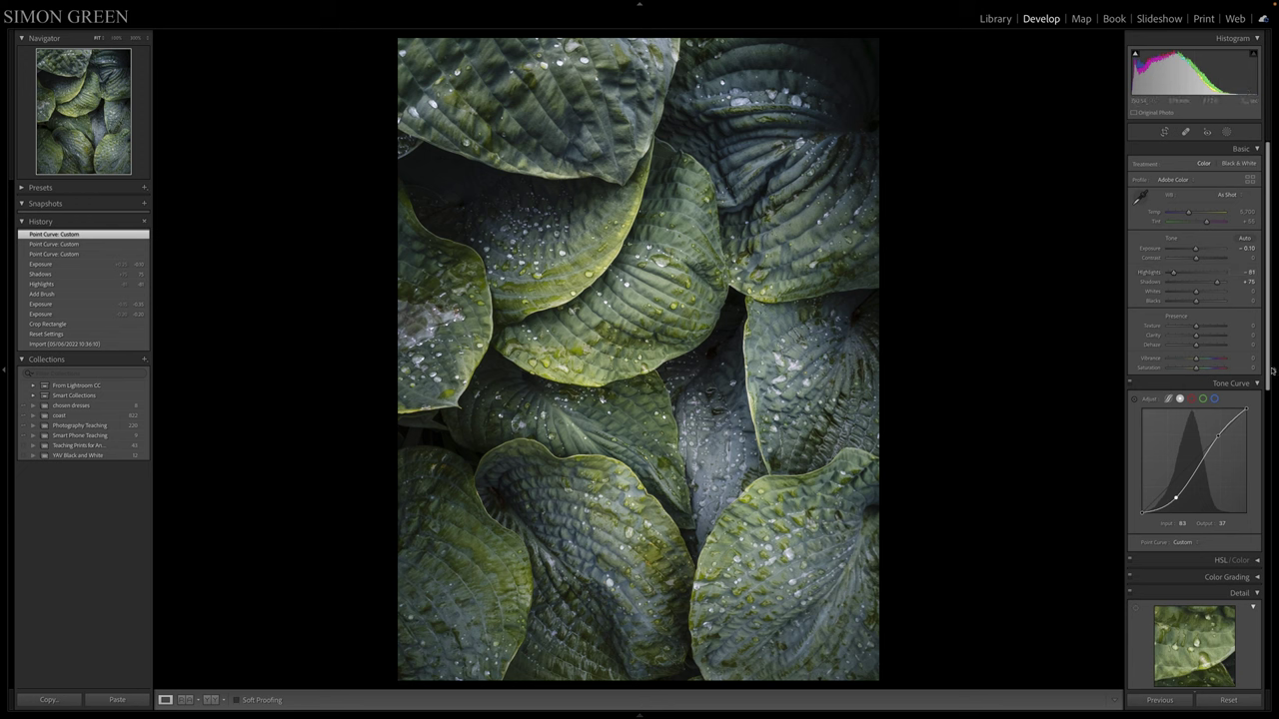
# Step: Add a post-crop vignette with Amount −37 to darken the corners
pyautogui.scroll(-5, 1195, 300)
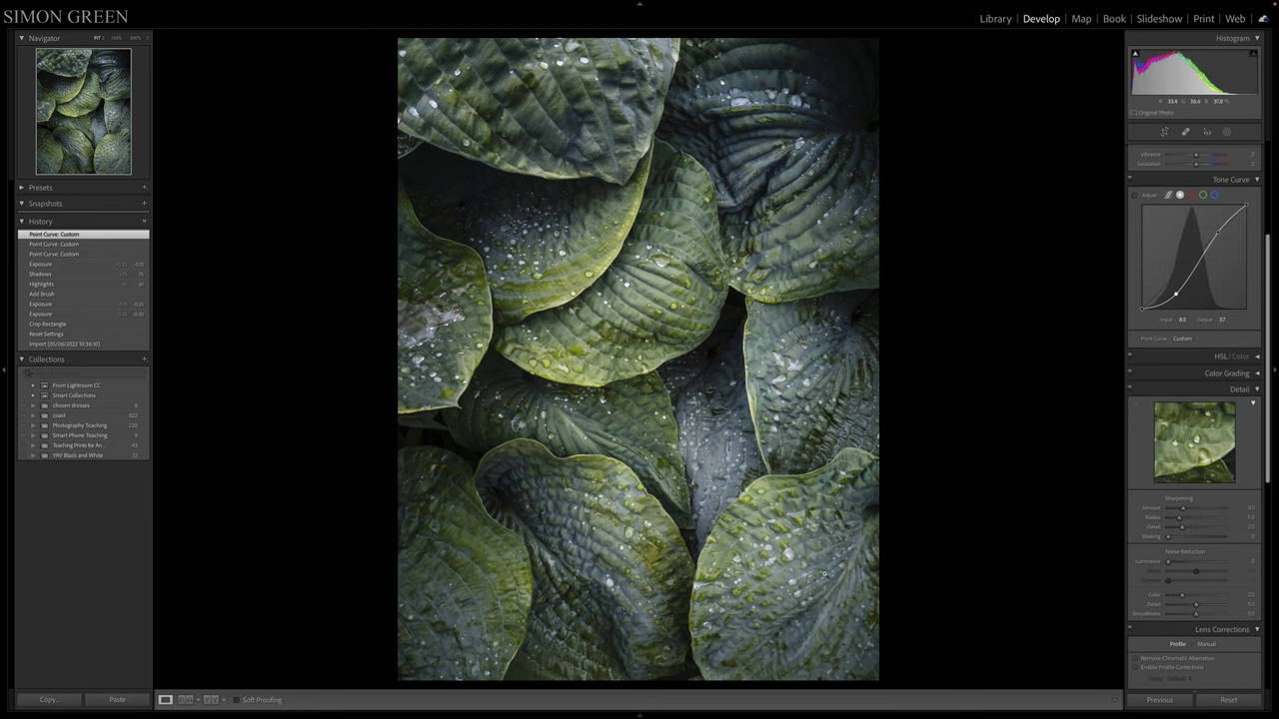
pyautogui.moveTo(1268, 455); pyautogui.dragTo(1250, 656)
pyautogui.scroll(-1, 1251, 655)
pyautogui.moveTo(1196, 583)
pyautogui.mouseDown()
pyautogui.moveTo(1207, 612)
pyautogui.moveTo(1187, 583)
pyautogui.mouseUp()
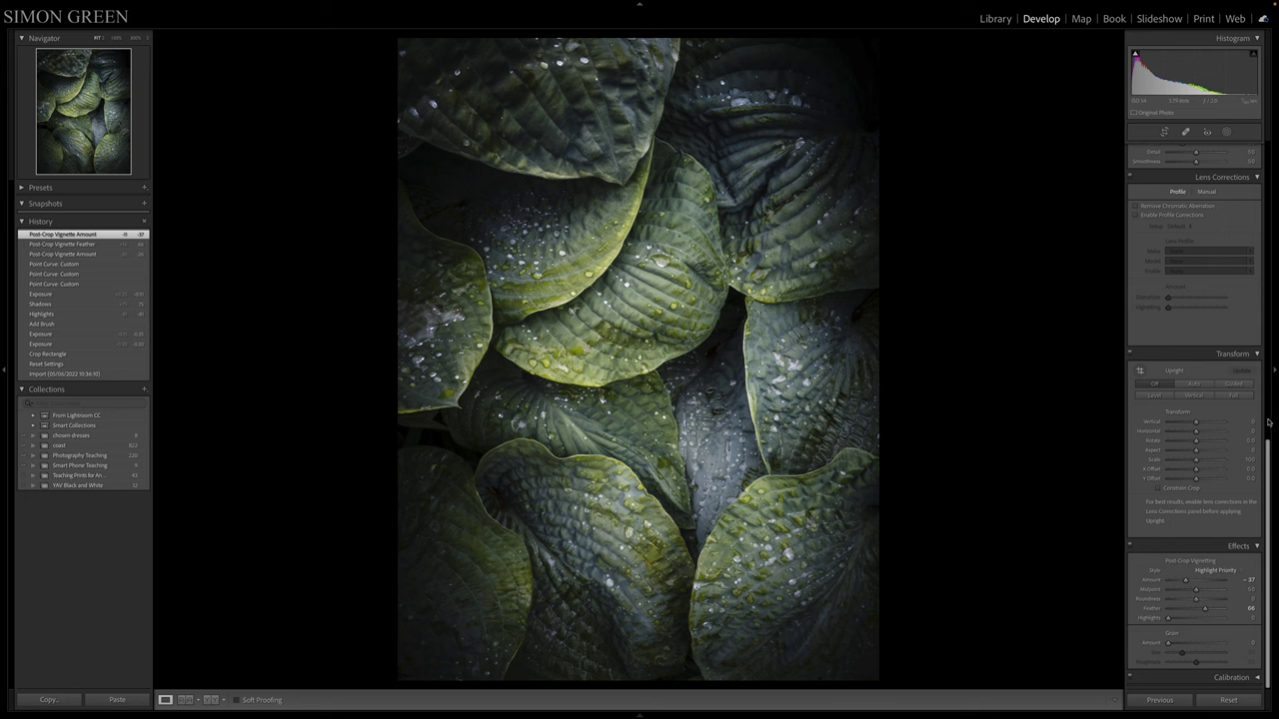
# Step: Enable Remove Chromatic Aberration and lens Profile Corrections
pyautogui.click(1149, 207)
pyautogui.click(1137, 215)
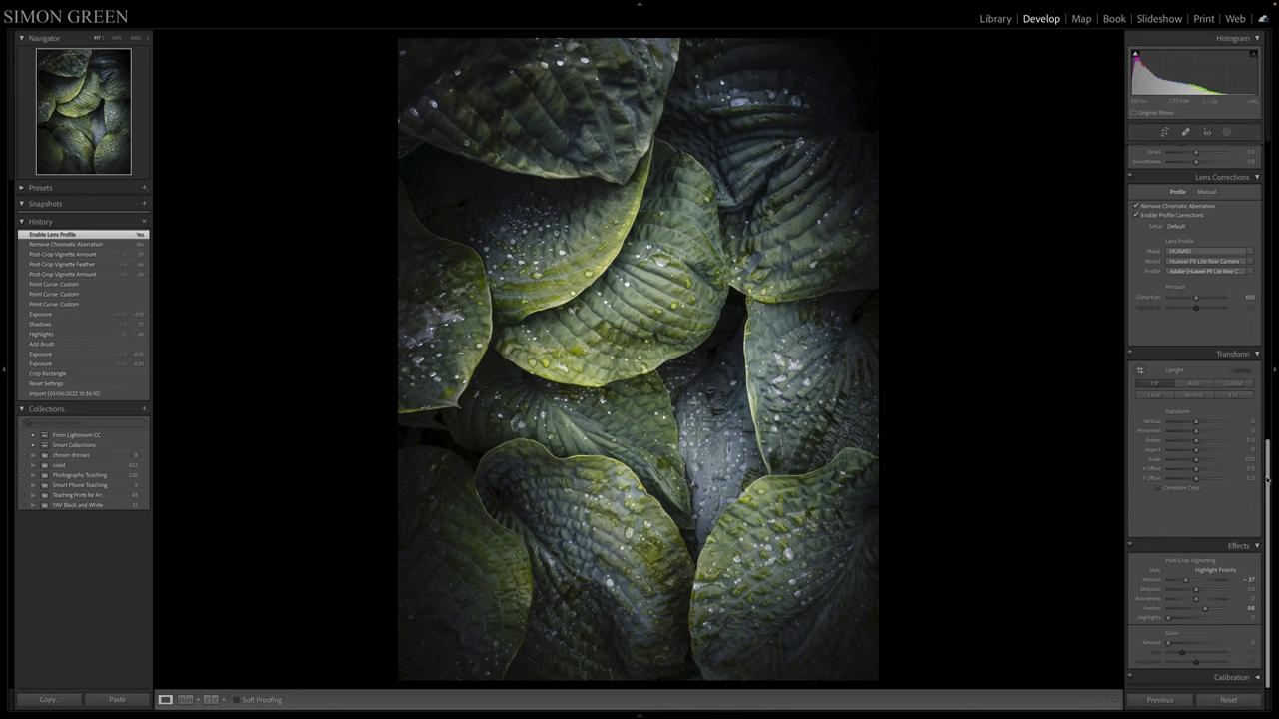
pyautogui.moveTo(1267, 480); pyautogui.dragTo(1254, 212)
pyautogui.scroll(3, 1253, 212)
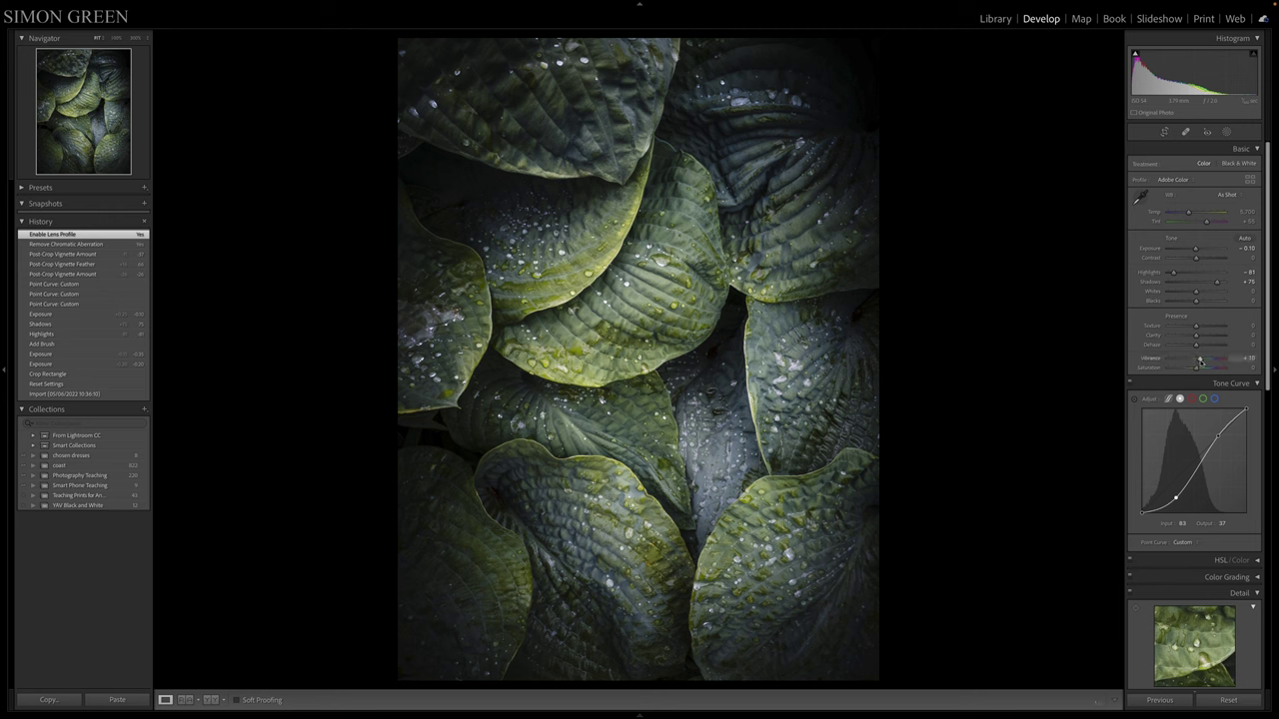
# Step: Set Vibrance to +13 and Saturation to about −5 in the Presence section
pyautogui.moveTo(1196, 361); pyautogui.dragTo(1197, 369)
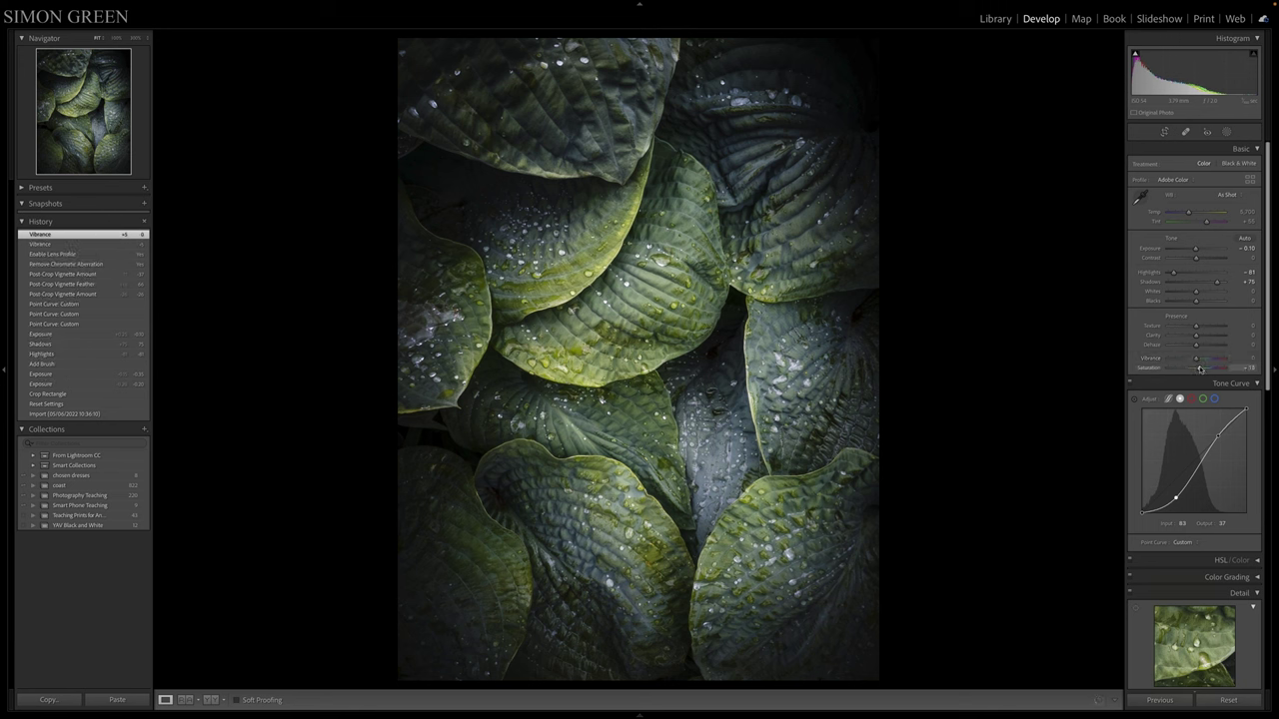
pyautogui.moveTo(1202, 370); pyautogui.dragTo(1197, 366)
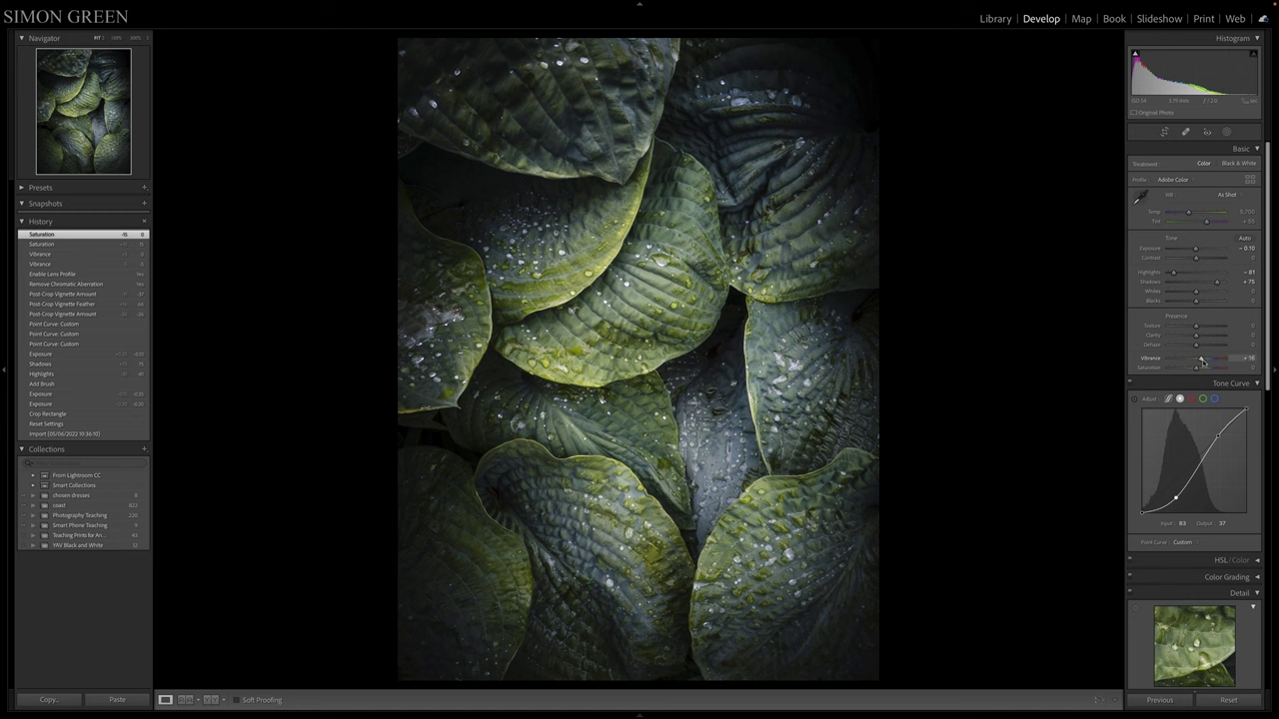
pyautogui.moveTo(1195, 362); pyautogui.dragTo(1197, 364)
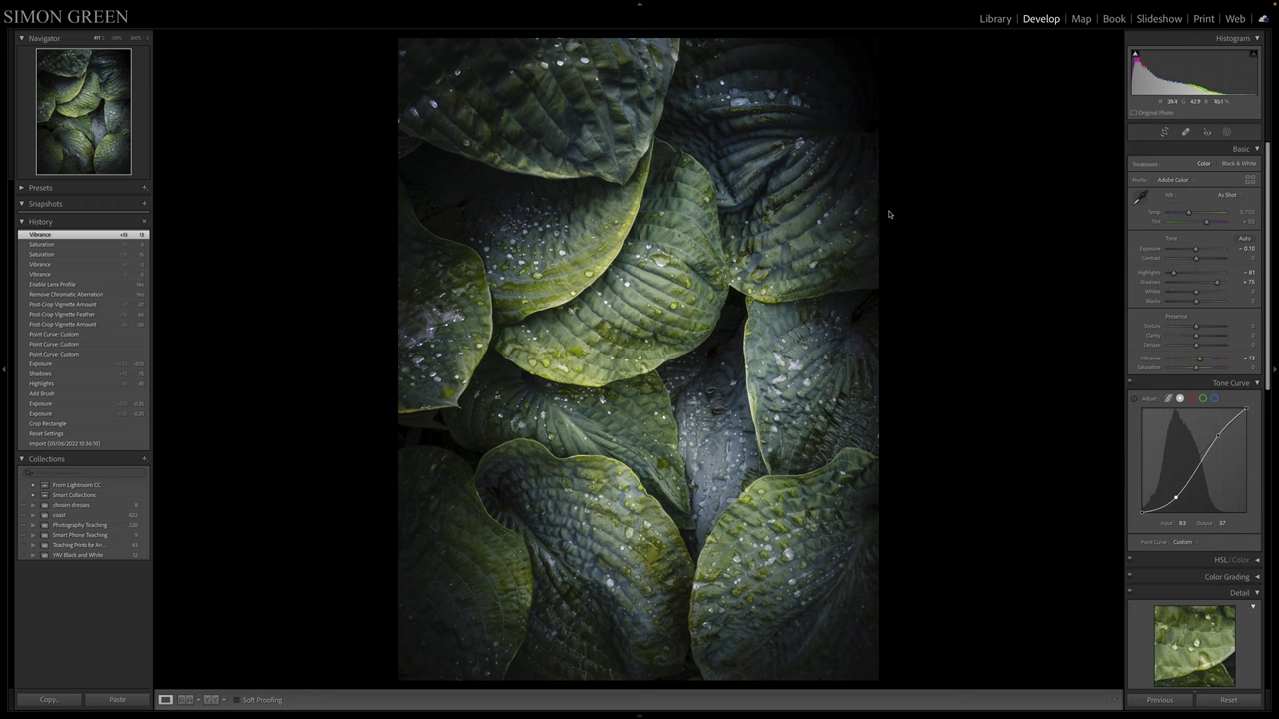
# Step: Compare colour and −100 saturation, then settle on Black & White with Adobe Monochrome
pyautogui.click(1239, 164)
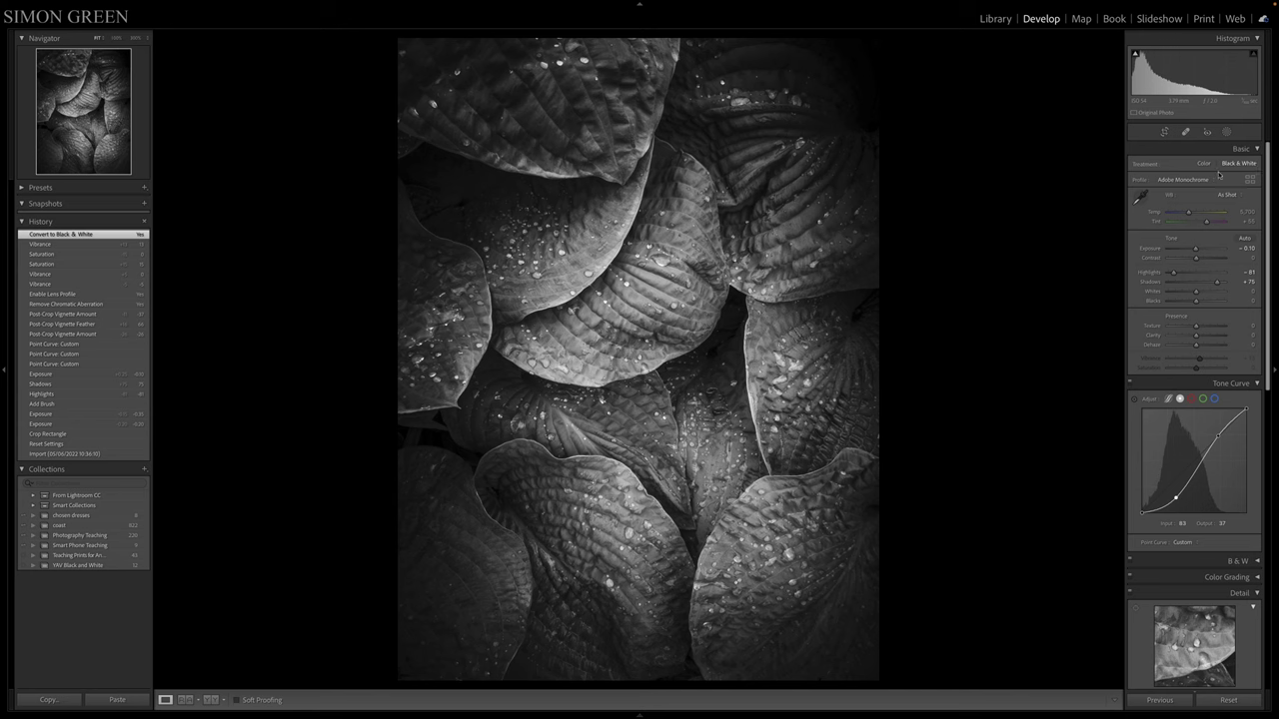
pyautogui.click(1206, 164)
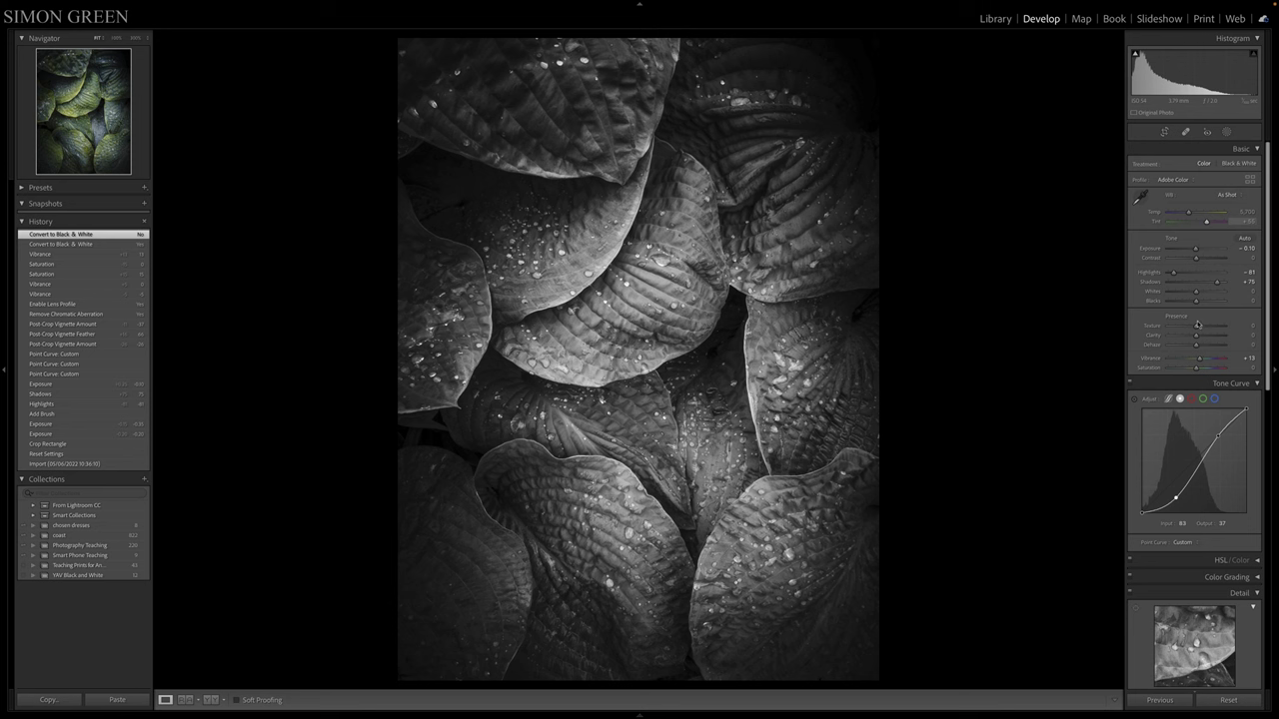
pyautogui.moveTo(1197, 369); pyautogui.dragTo(1160, 368)
pyautogui.doubleClick(1166, 369)
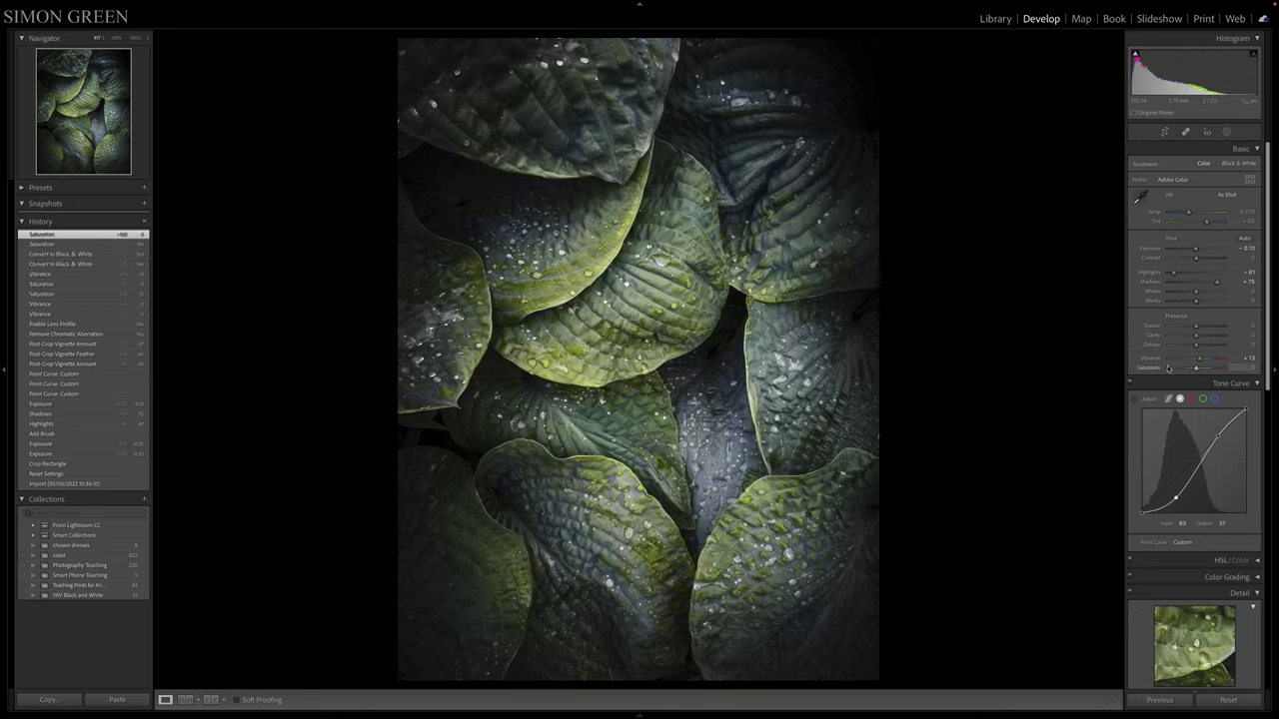
pyautogui.click(1237, 163)
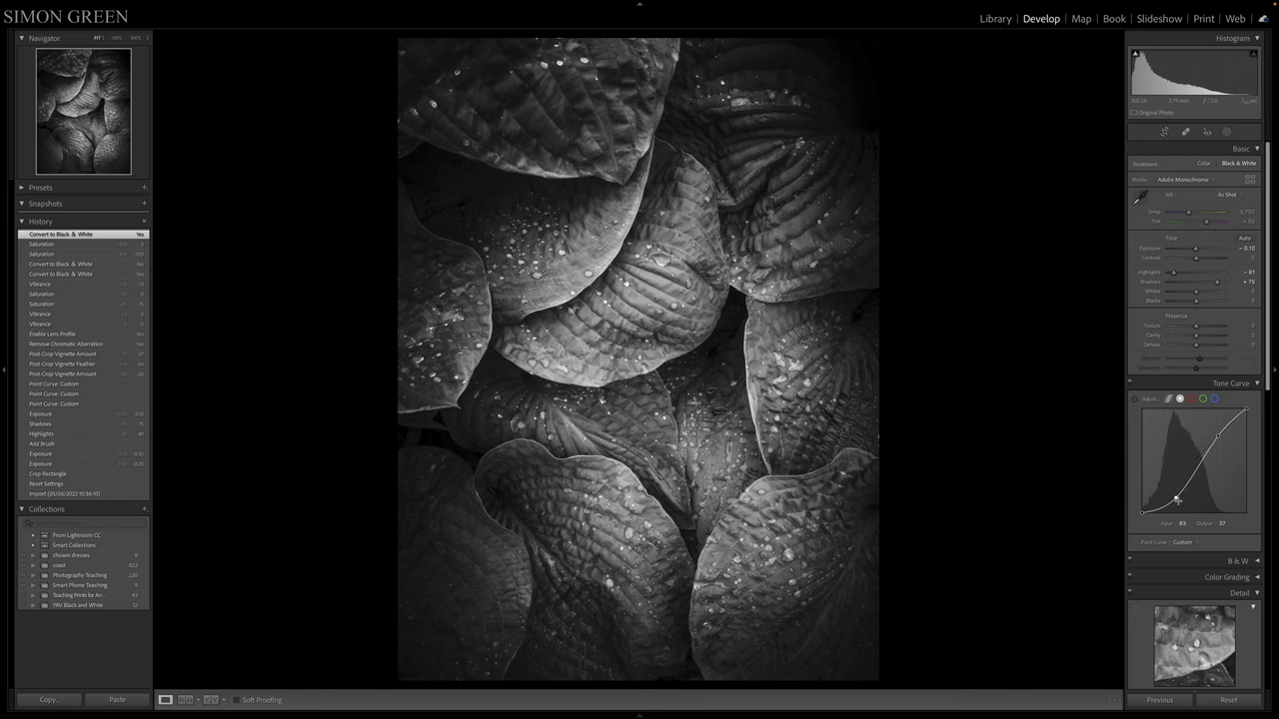
# Step: Pull the tone-curve shadow point lower and add a highlight point at 182/190
pyautogui.moveTo(1177, 497); pyautogui.dragTo(1180, 503)
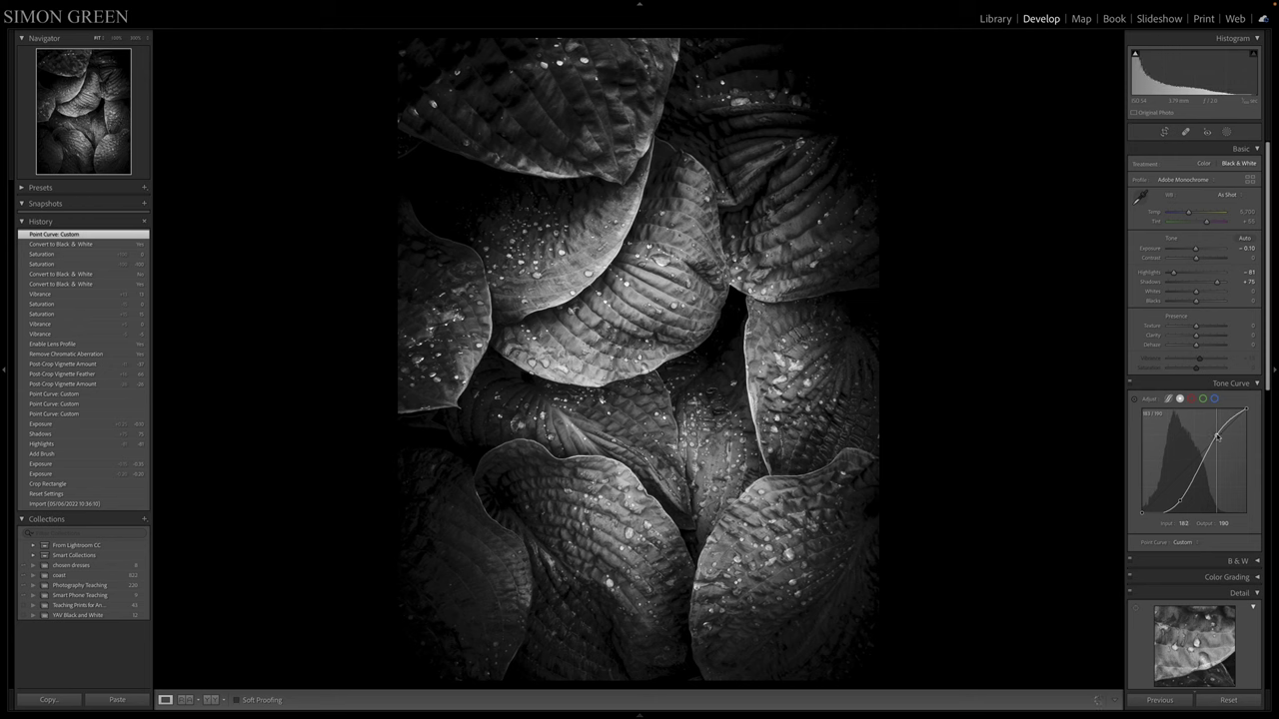
pyautogui.click(1217, 437)
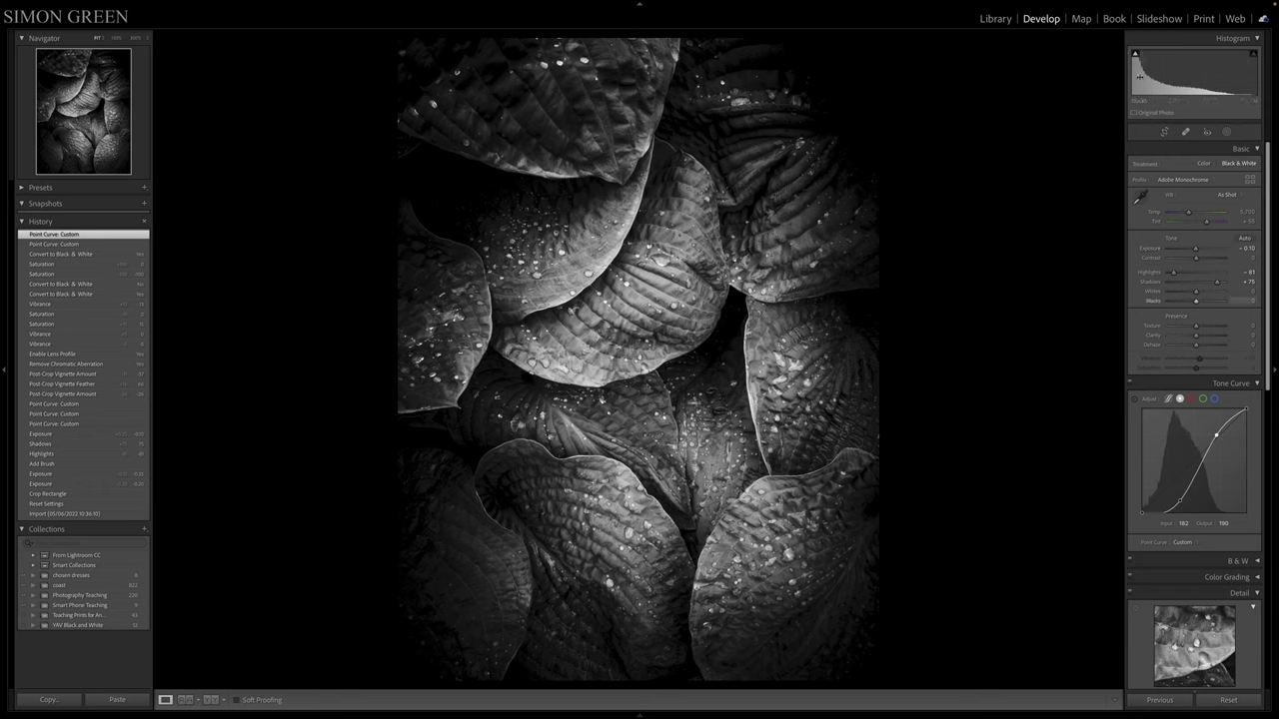
pyautogui.moveTo(1135, 56)
pyautogui.moveTo(1196, 303); pyautogui.dragTo(1216, 305)
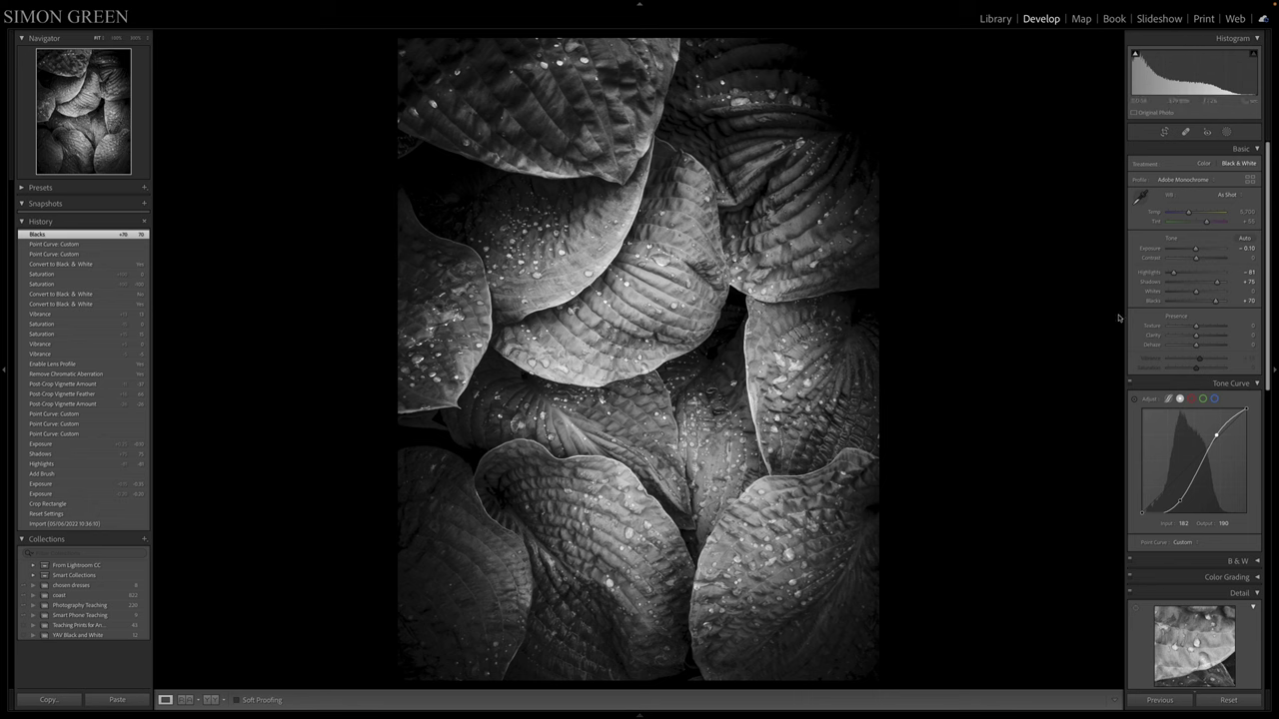
pyautogui.doubleClick(1214, 302)
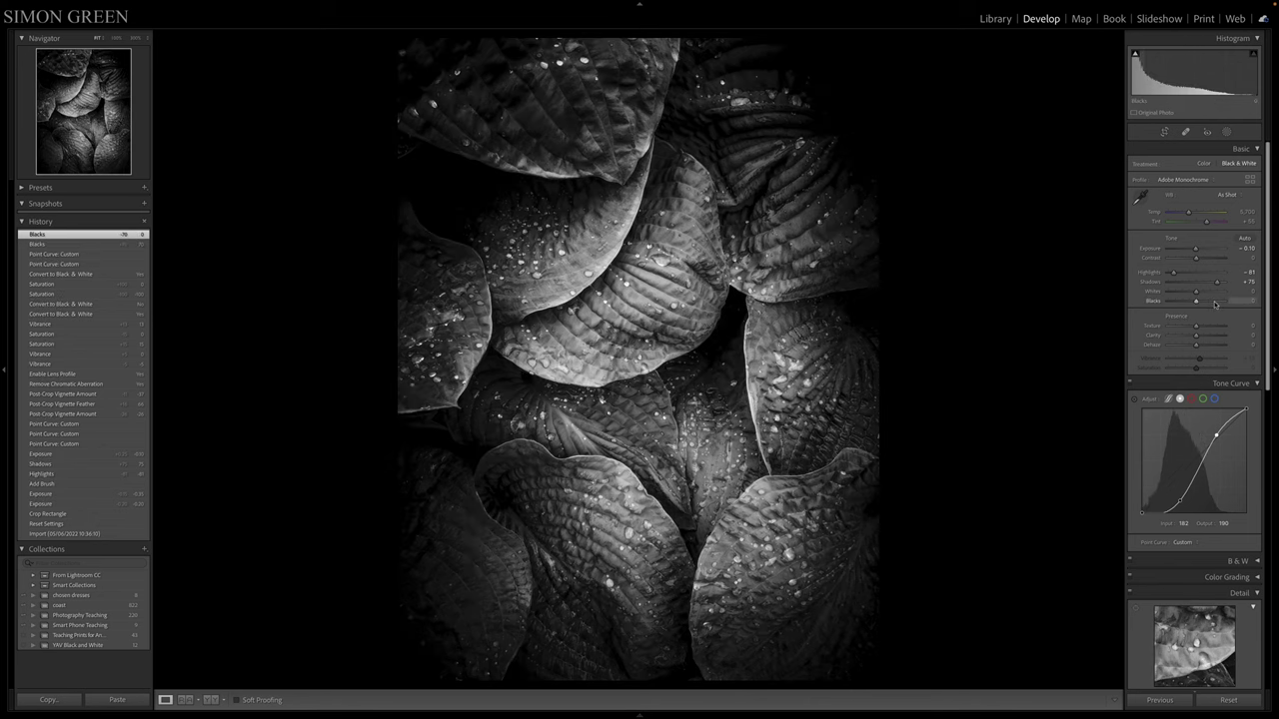
pyautogui.moveTo(1272, 316); pyautogui.dragTo(1270, 414)
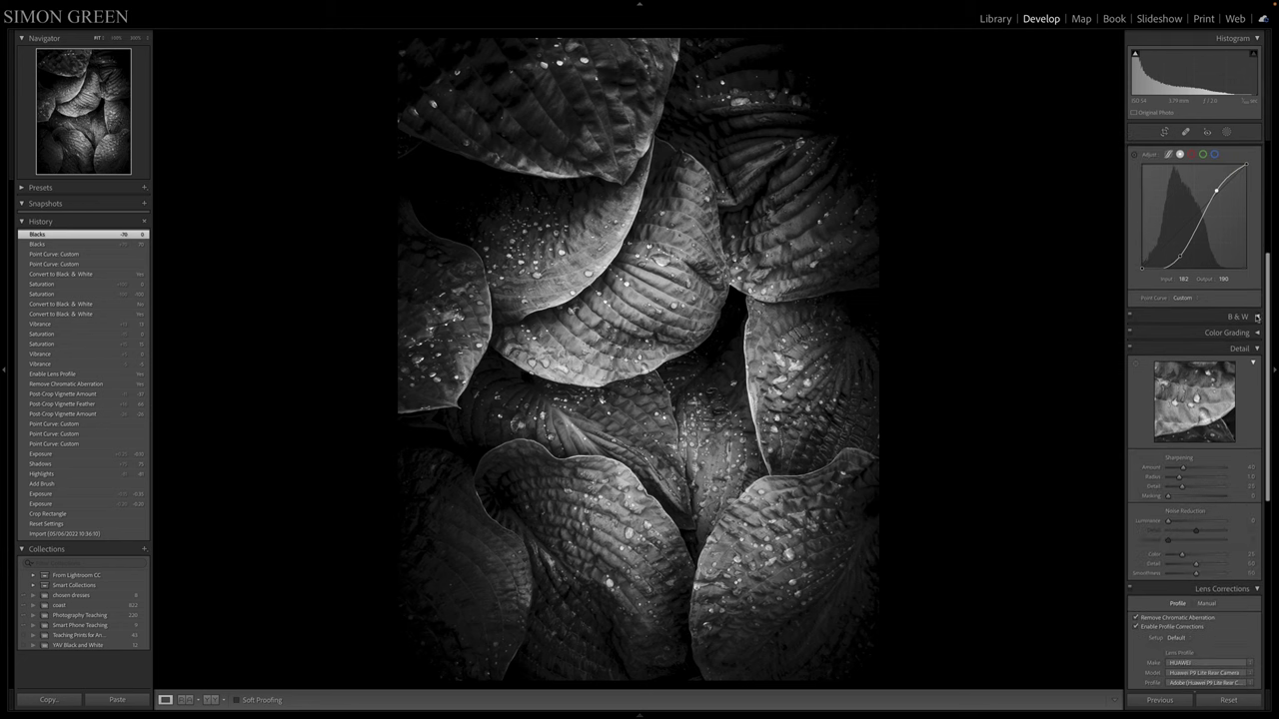
# Step: Expand the Black & White Mix and brighten Yellow to +43
pyautogui.click(1255, 316)
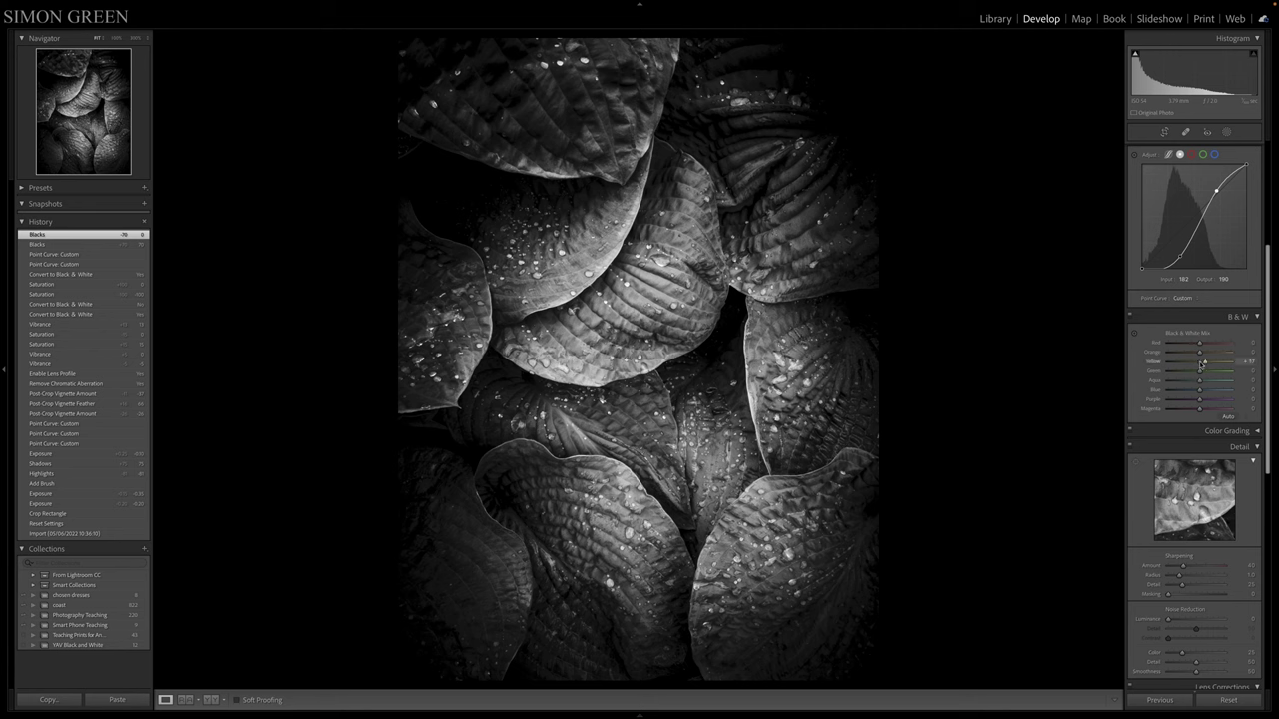
pyautogui.moveTo(1201, 366)
pyautogui.mouseDown()
pyautogui.moveTo(1218, 364)
pyautogui.moveTo(1204, 373)
pyautogui.moveTo(1221, 392)
pyautogui.moveTo(1190, 381)
pyautogui.mouseUp()
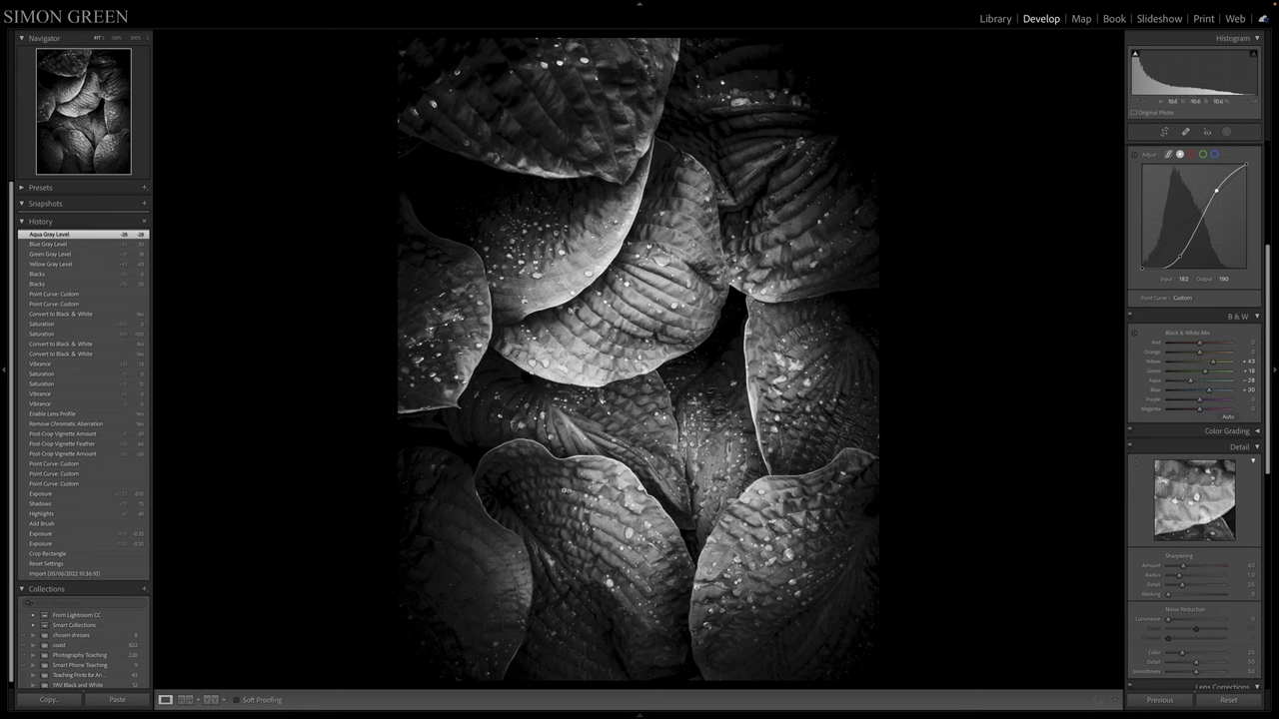
# Step: Ease the Green slider in the black-and-white mix to +9
pyautogui.click(1202, 372)
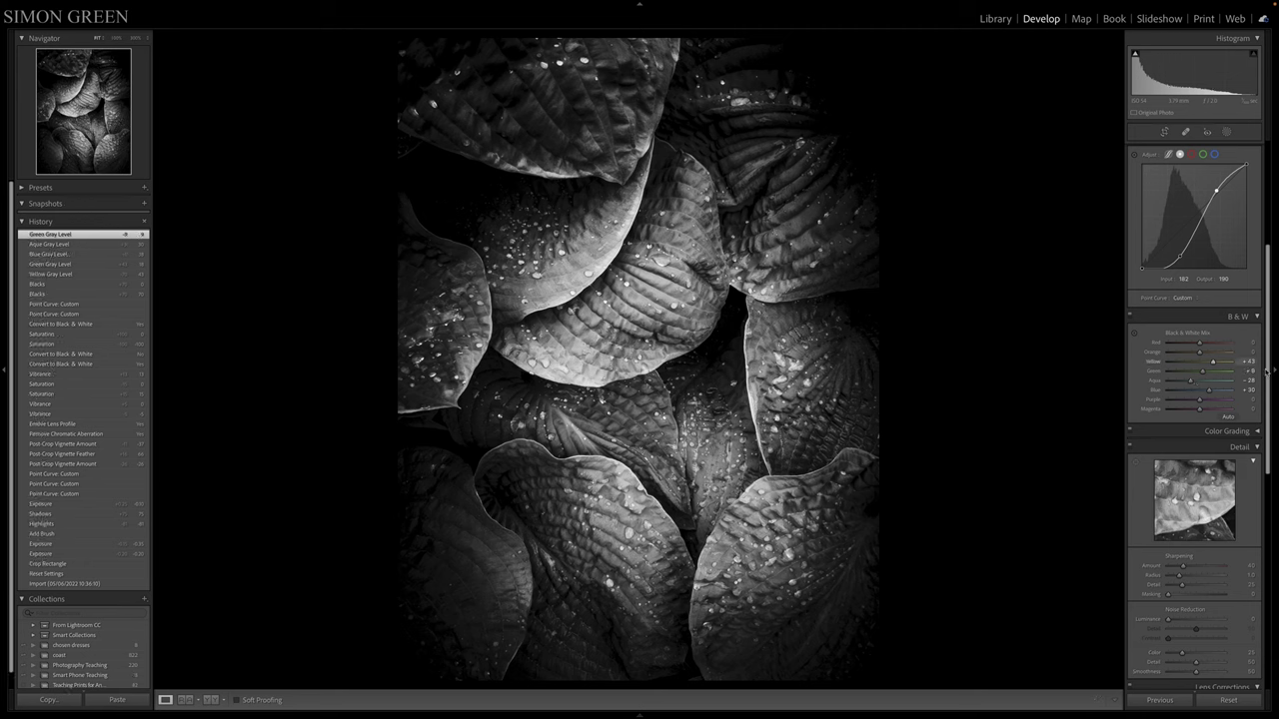
pyautogui.scroll(-5, 1259, 440)
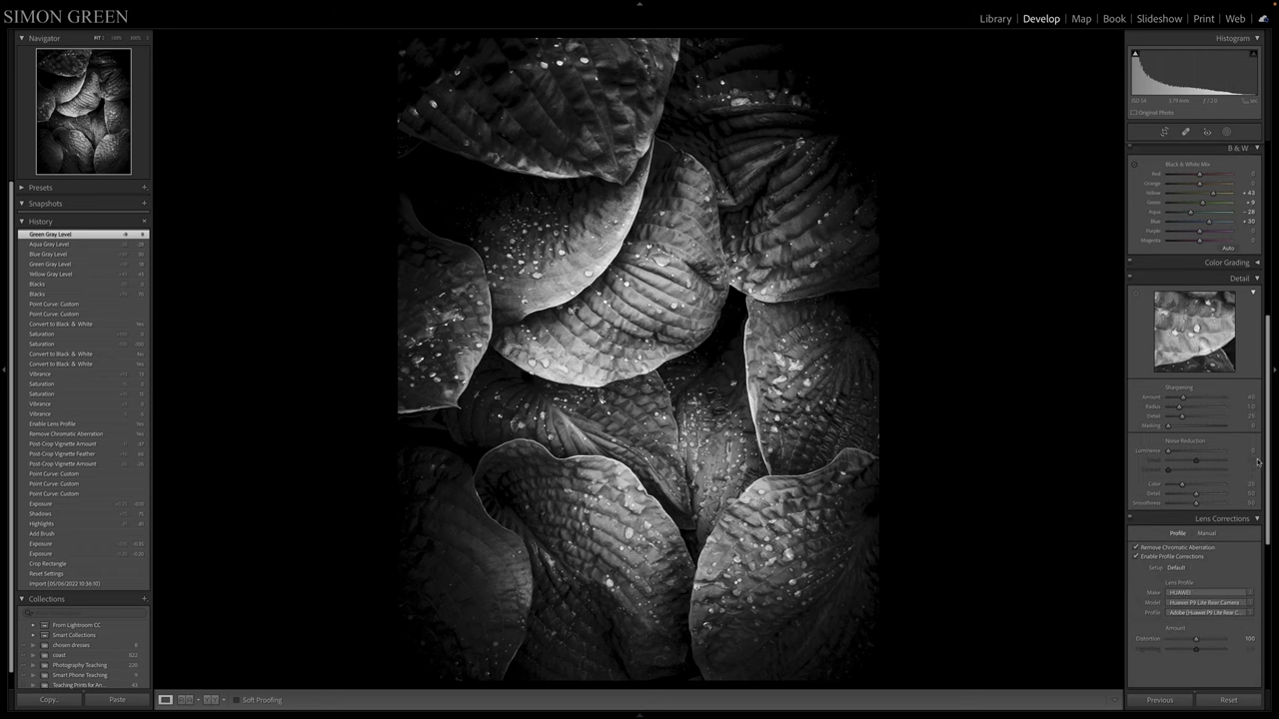
pyautogui.scroll(8, 1257, 462)
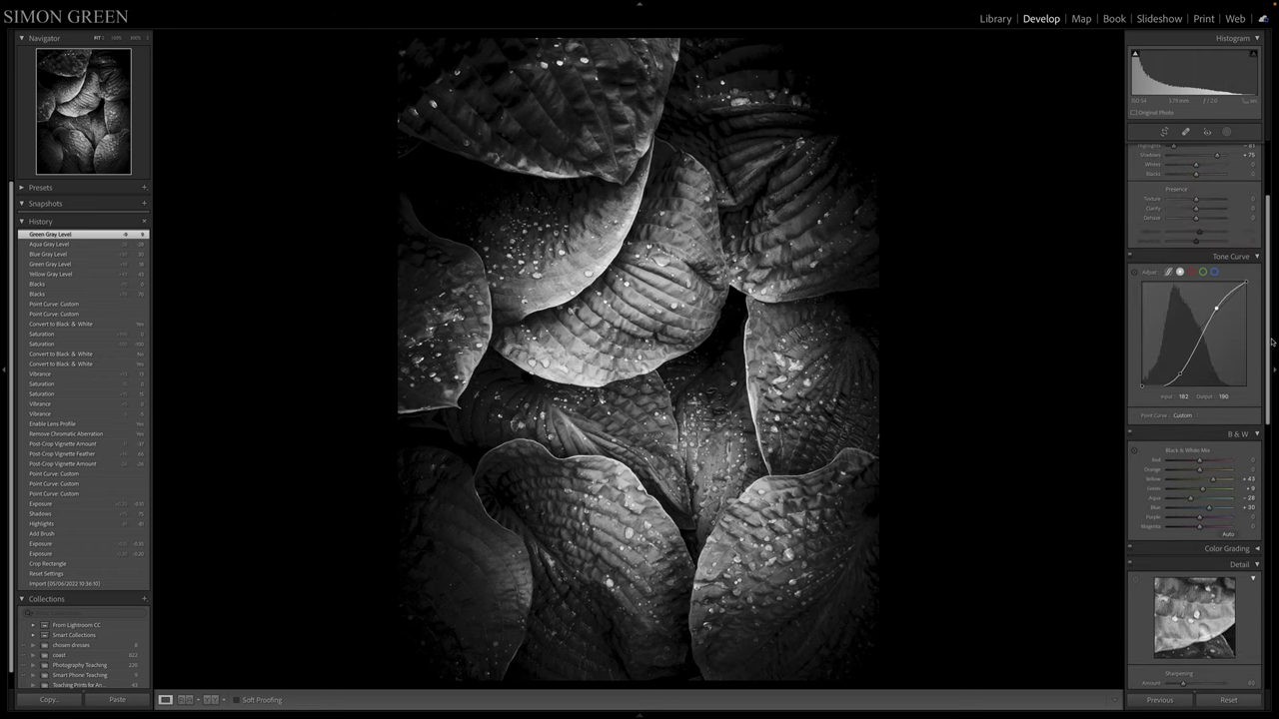
pyautogui.moveTo(1271, 341); pyautogui.dragTo(1276, 284)
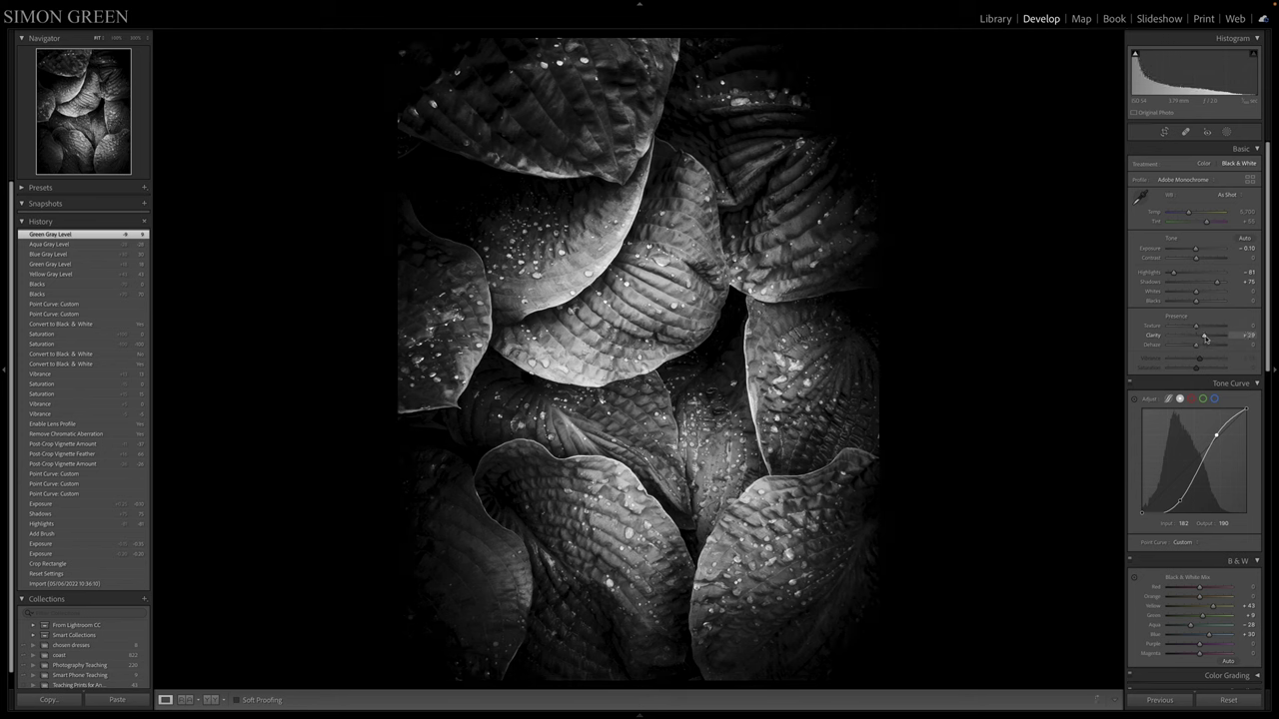
# Step: Raise Clarity to +29 and set Exposure to -0.05 in the Basic panel
pyautogui.moveTo(1205, 337); pyautogui.dragTo(1204, 336)
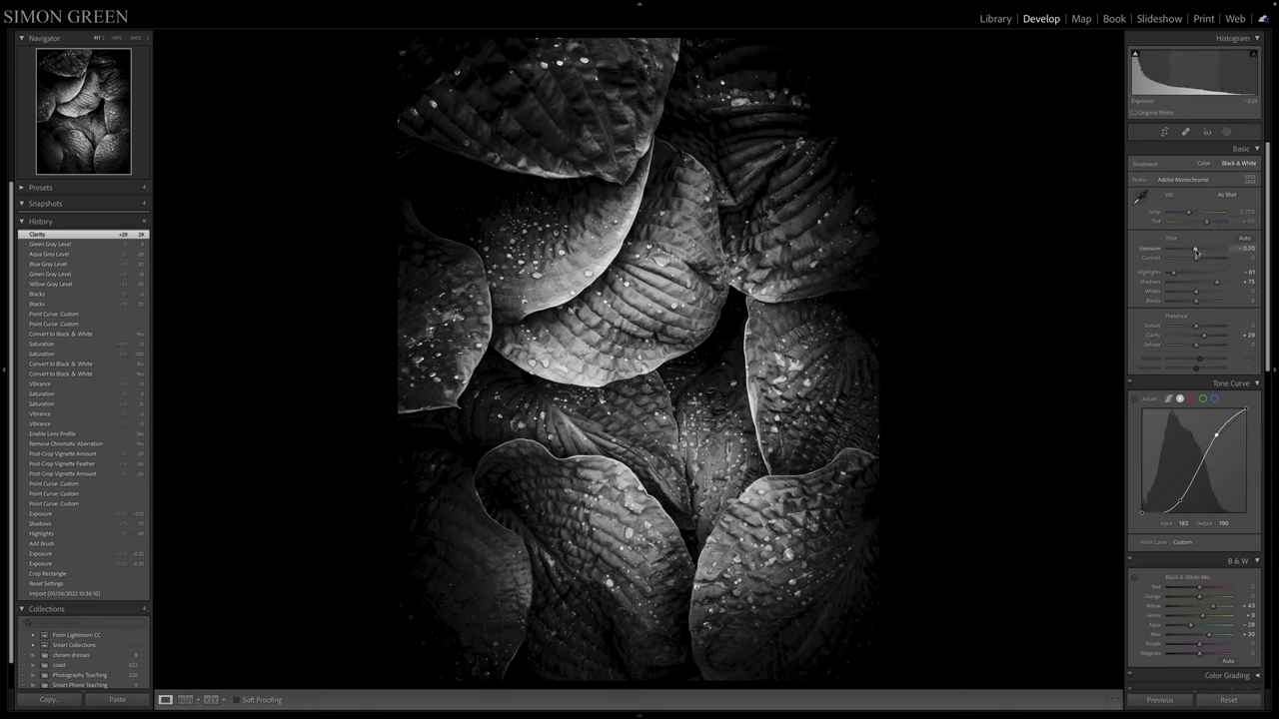
pyautogui.moveTo(1196, 251); pyautogui.dragTo(1198, 252)
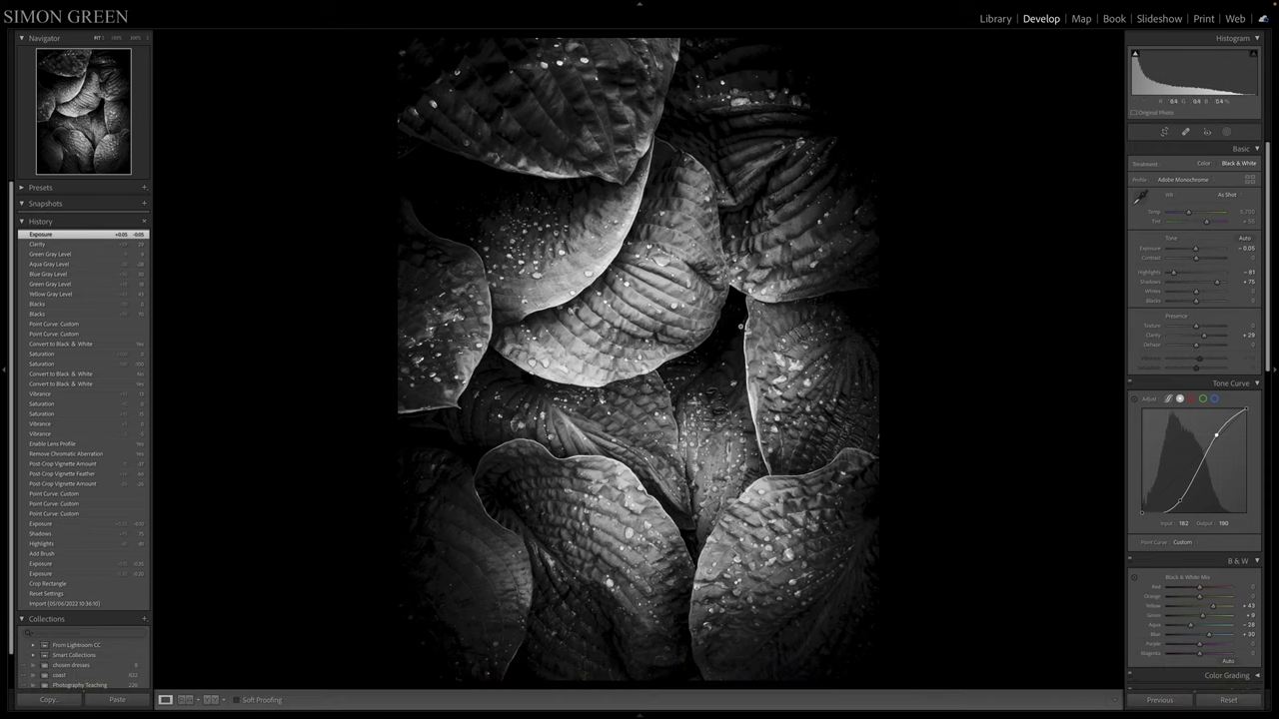
pyautogui.scroll(-10, 1271, 349)
pyautogui.scroll(10, 1260, 250)
# Step: Start a new brush mask, shrink the brush, and paint a brightening stroke onto the leaves
pyautogui.click(1226, 132)
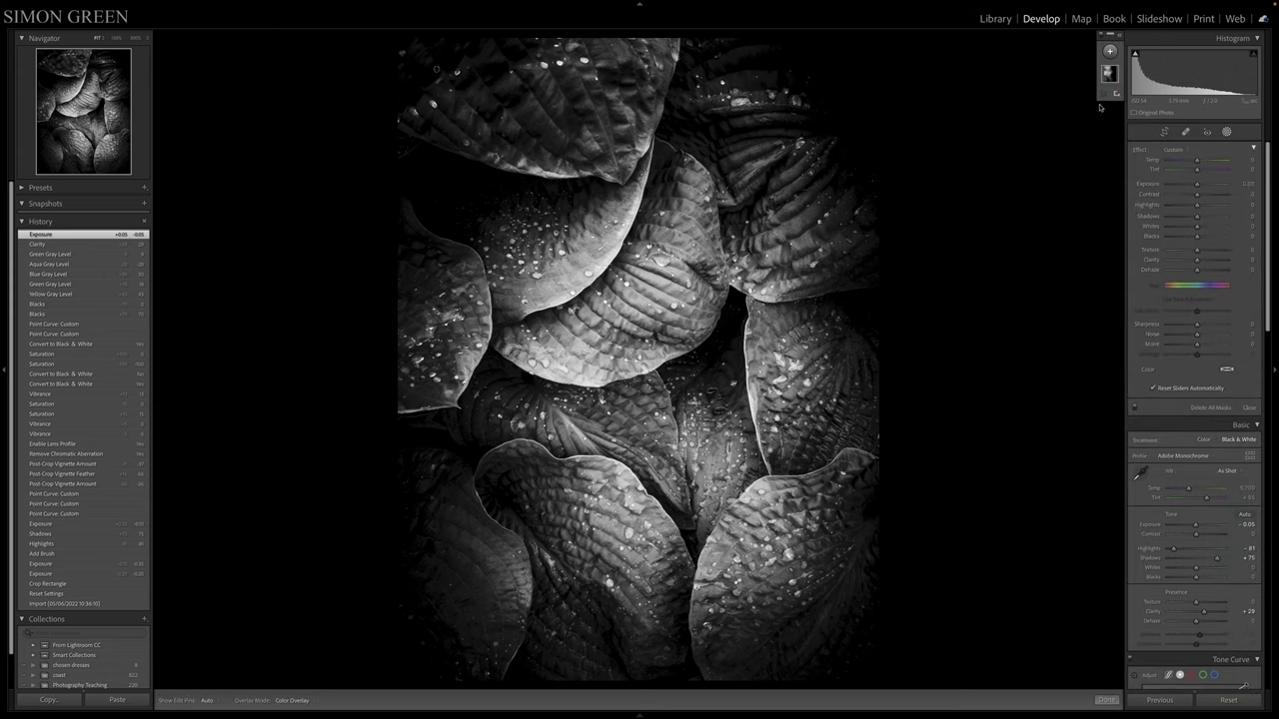
pyautogui.click(1109, 51)
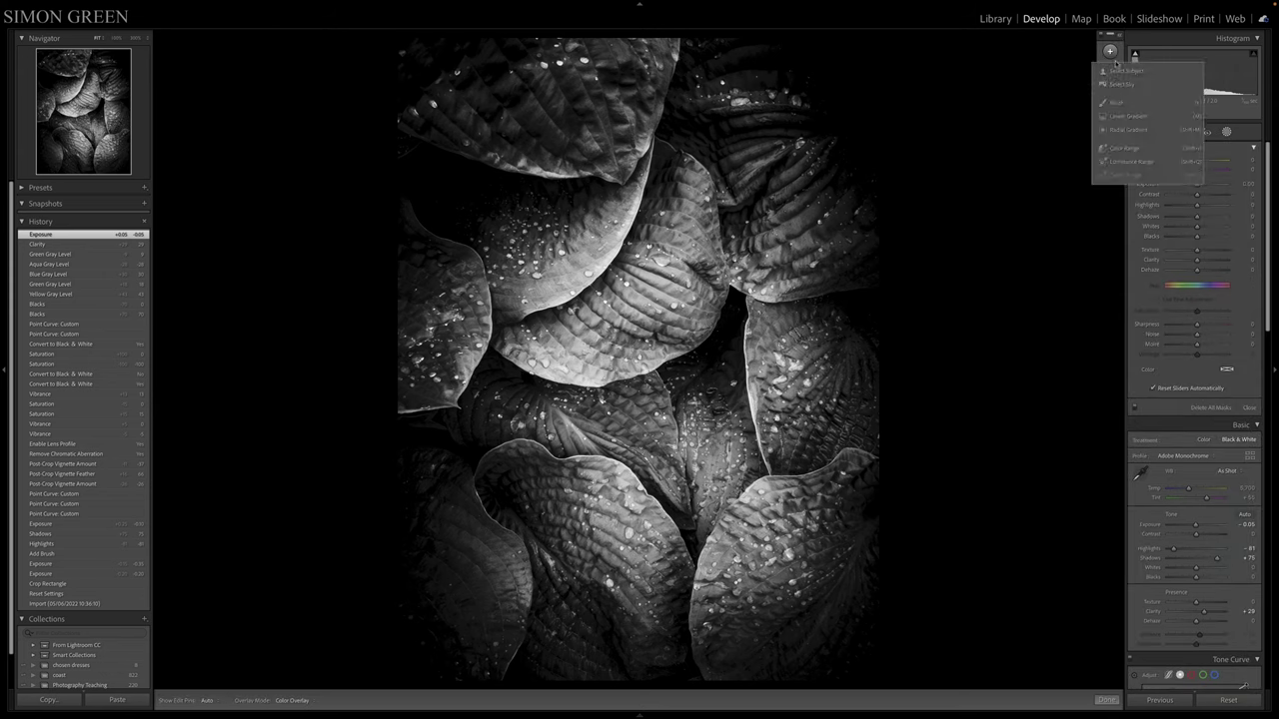
pyautogui.click(1117, 101)
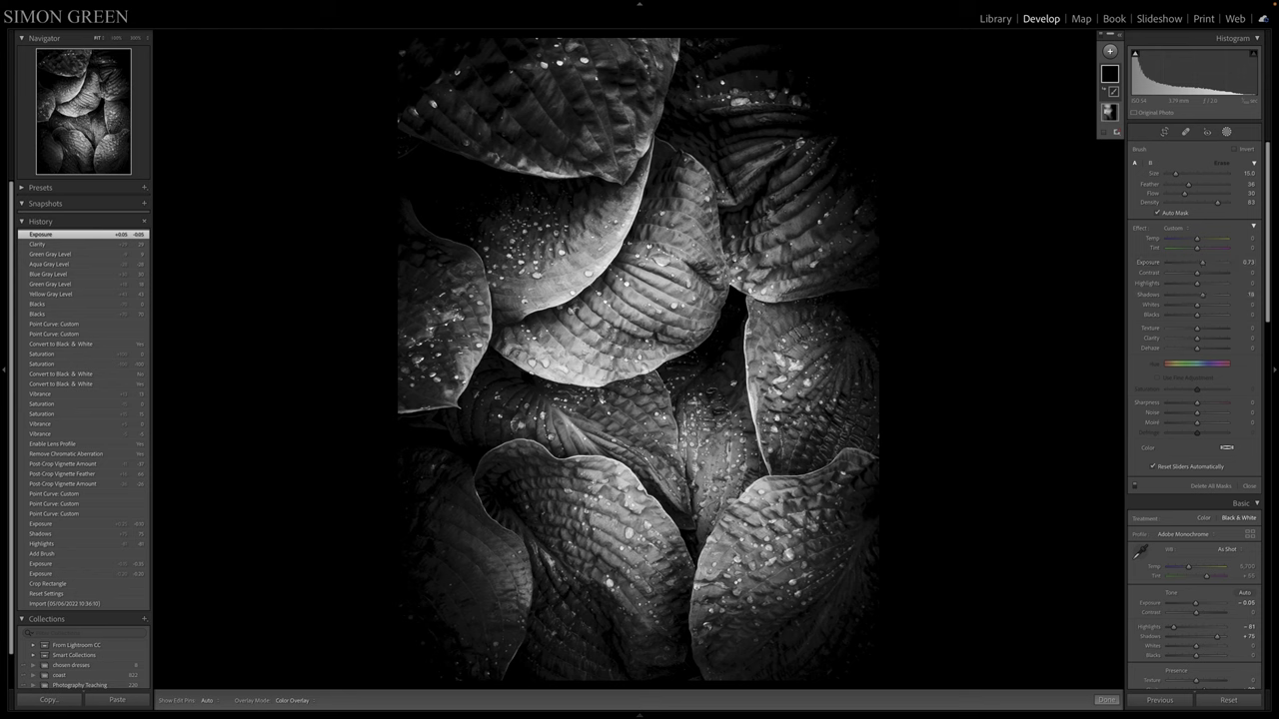
pyautogui.scroll(-3, 423, 150)
pyautogui.press('h')
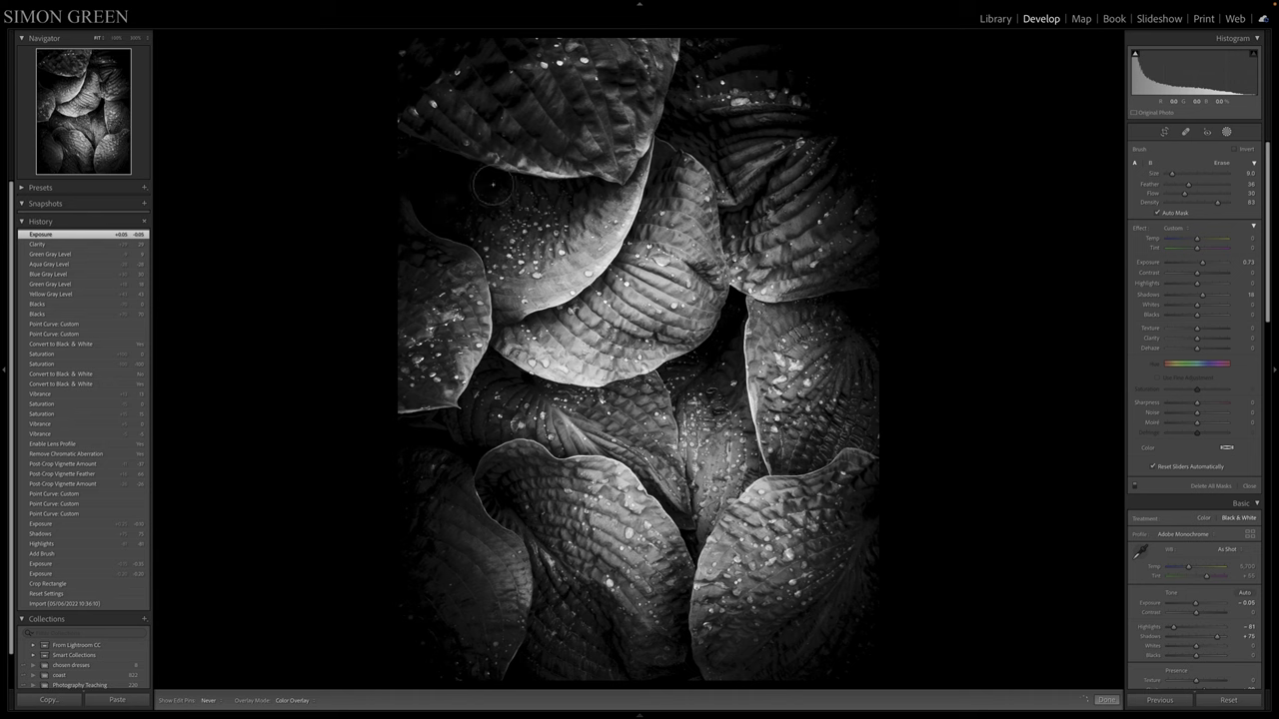
pyautogui.moveTo(467, 178); pyautogui.dragTo(481, 228)
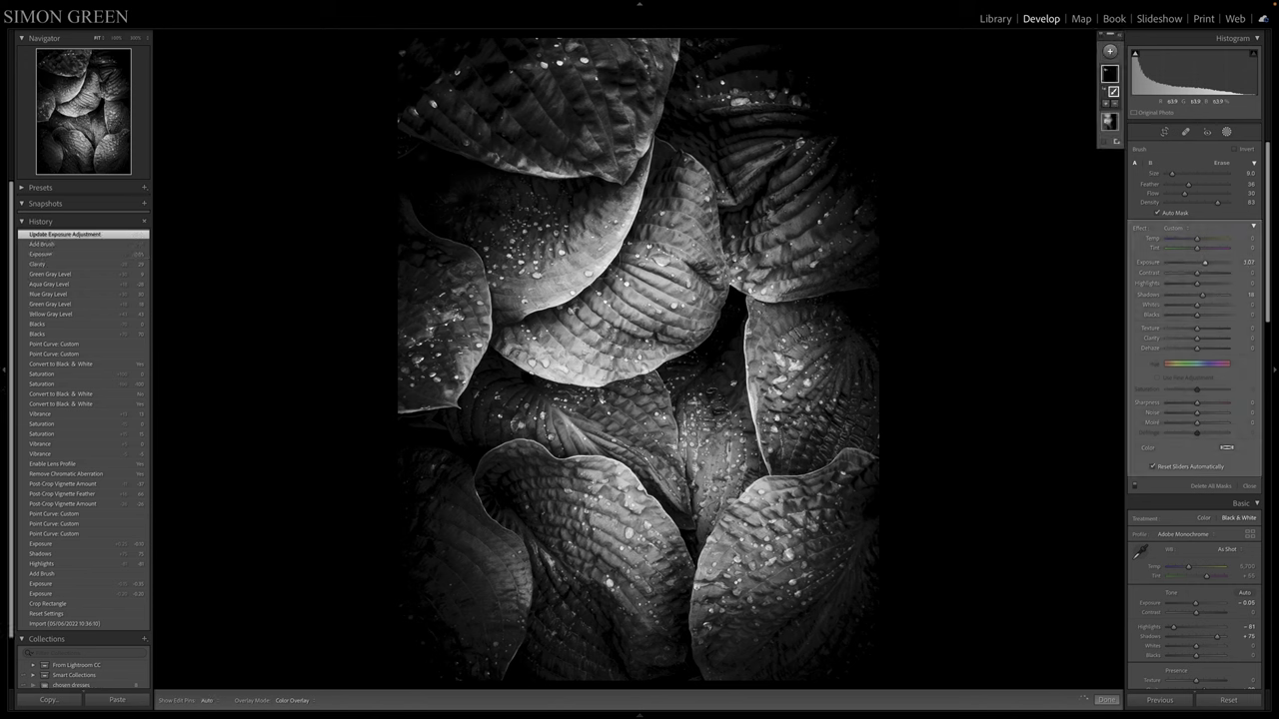
# Step: Brush along the left and upper-right leaves and lift the mask's Shadows to about +44
pyautogui.press('h')
pyautogui.moveTo(434, 162)
pyautogui.mouseDown()
pyautogui.moveTo(391, 199)
pyautogui.moveTo(405, 235)
pyautogui.moveTo(403, 145)
pyautogui.moveTo(410, 160)
pyautogui.mouseUp()
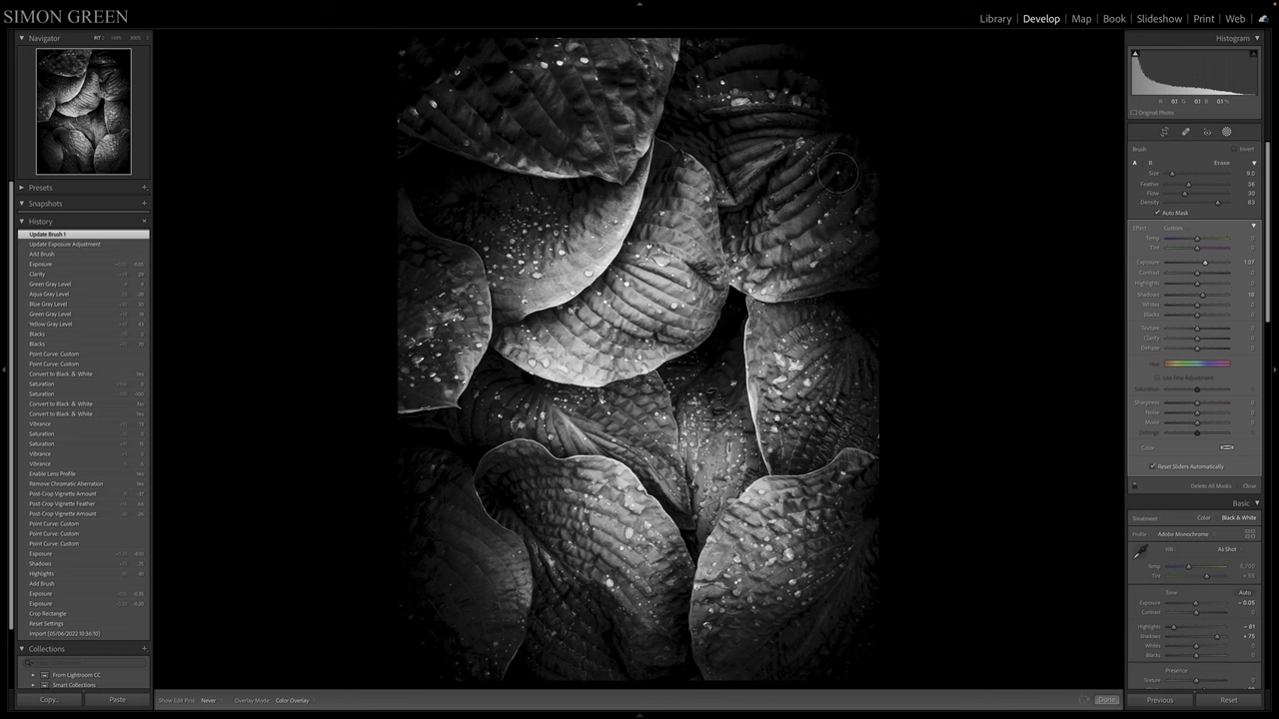
pyautogui.moveTo(869, 86)
pyautogui.mouseDown()
pyautogui.moveTo(800, 59)
pyautogui.moveTo(845, 80)
pyautogui.mouseUp()
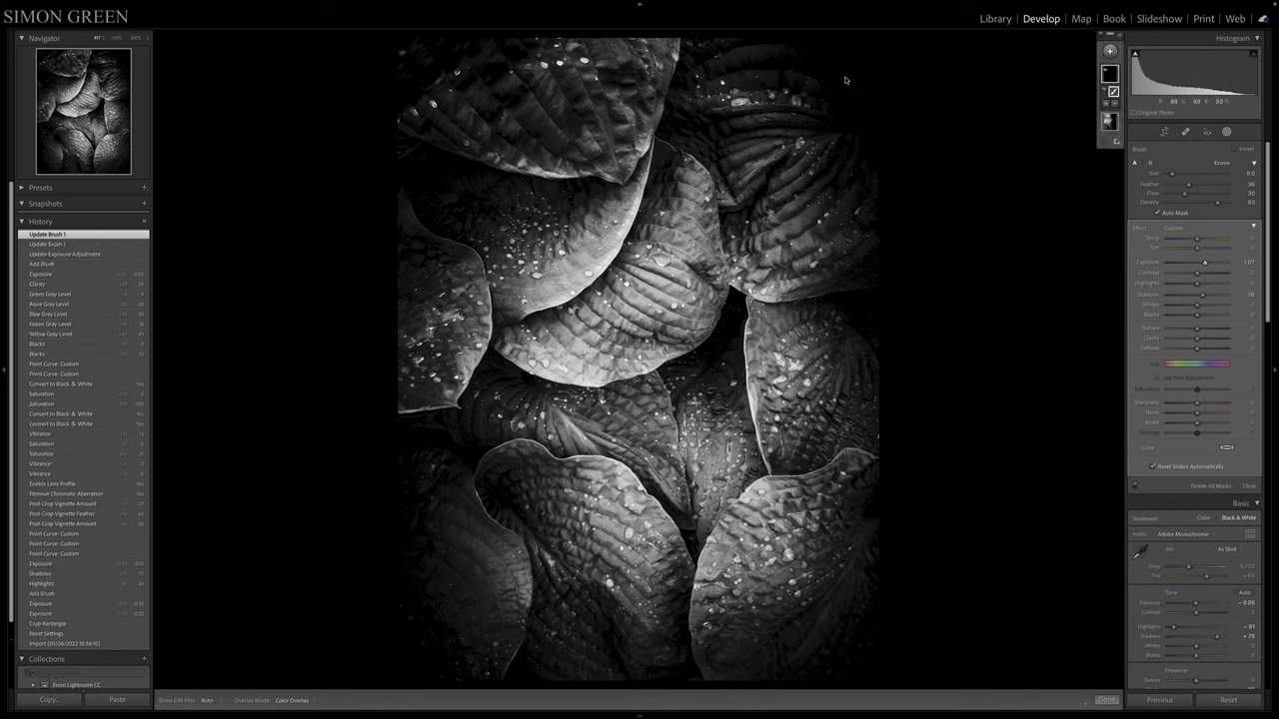
pyautogui.click(1210, 297)
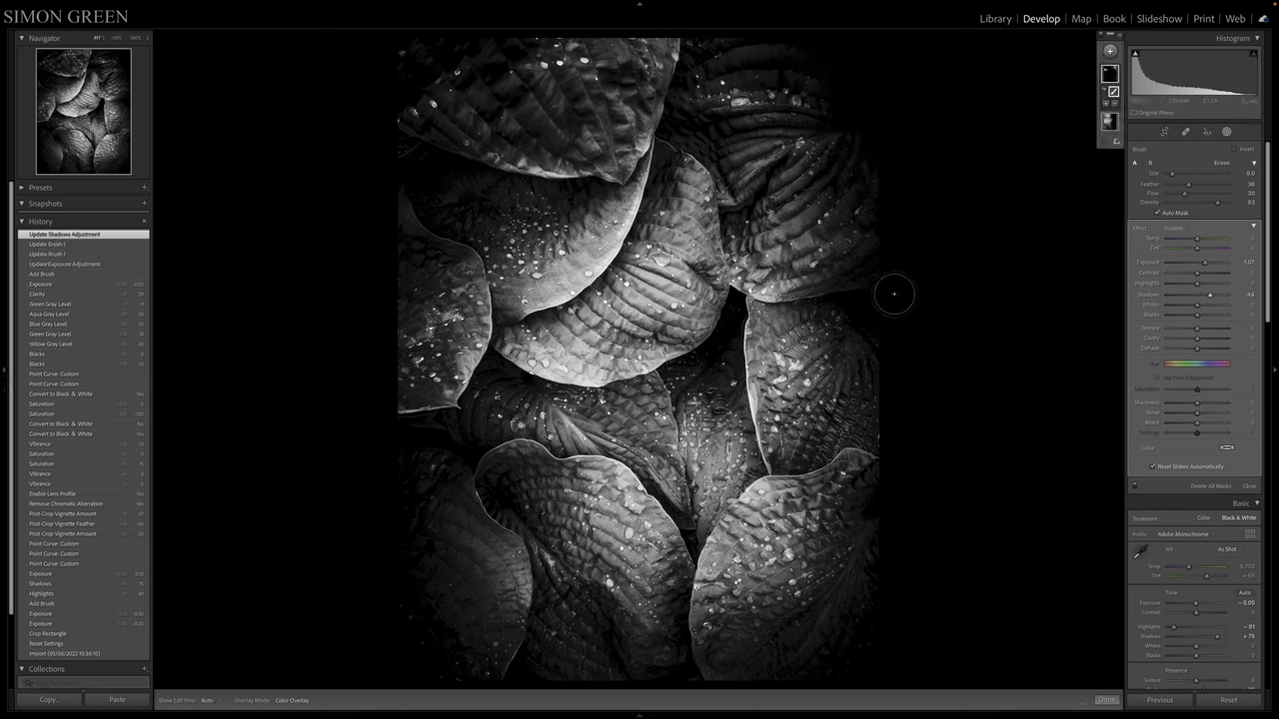
pyautogui.press('h')
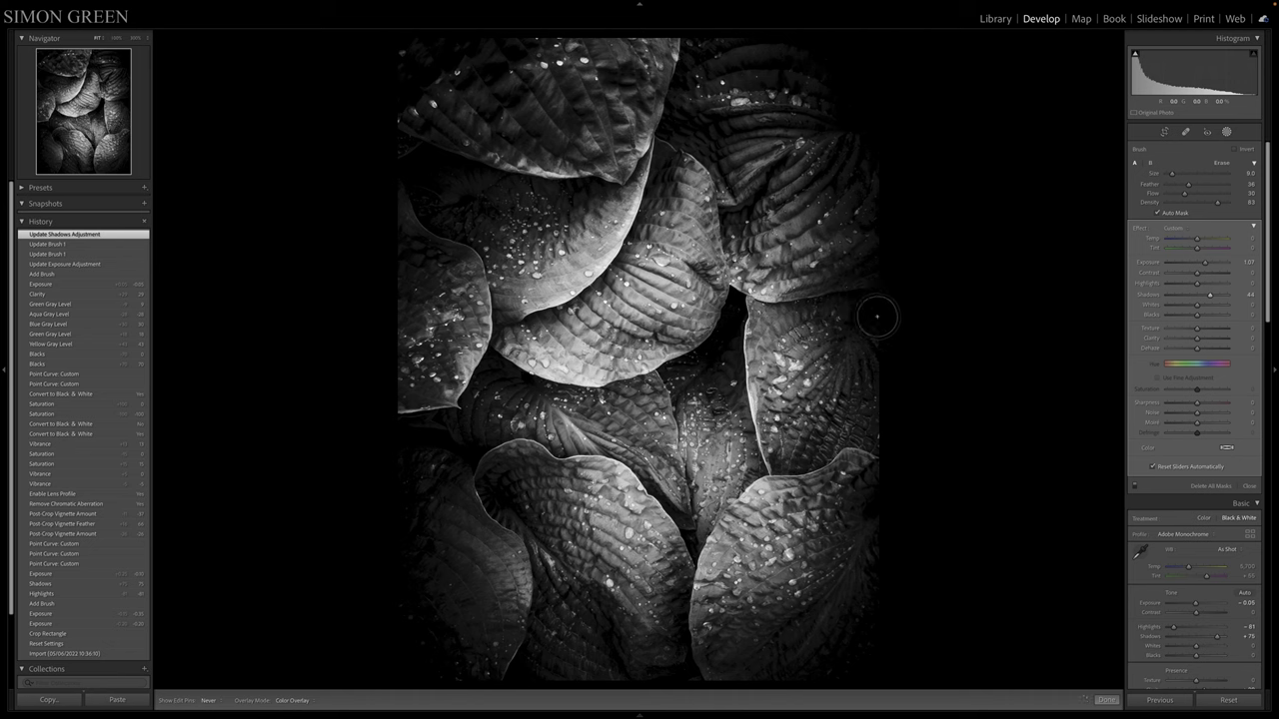
# Step: With a smaller brush, add more strokes across the leaves down to the photo's bottom edge
pyautogui.press('h')
pyautogui.moveTo(811, 304)
pyautogui.mouseDown()
pyautogui.moveTo(715, 357)
pyautogui.moveTo(729, 394)
pyautogui.moveTo(727, 299)
pyautogui.moveTo(737, 318)
pyautogui.moveTo(670, 379)
pyautogui.mouseUp()
pyautogui.press('[')
pyautogui.press('[')
pyautogui.press('[')
pyautogui.press('[')
pyautogui.press('h')
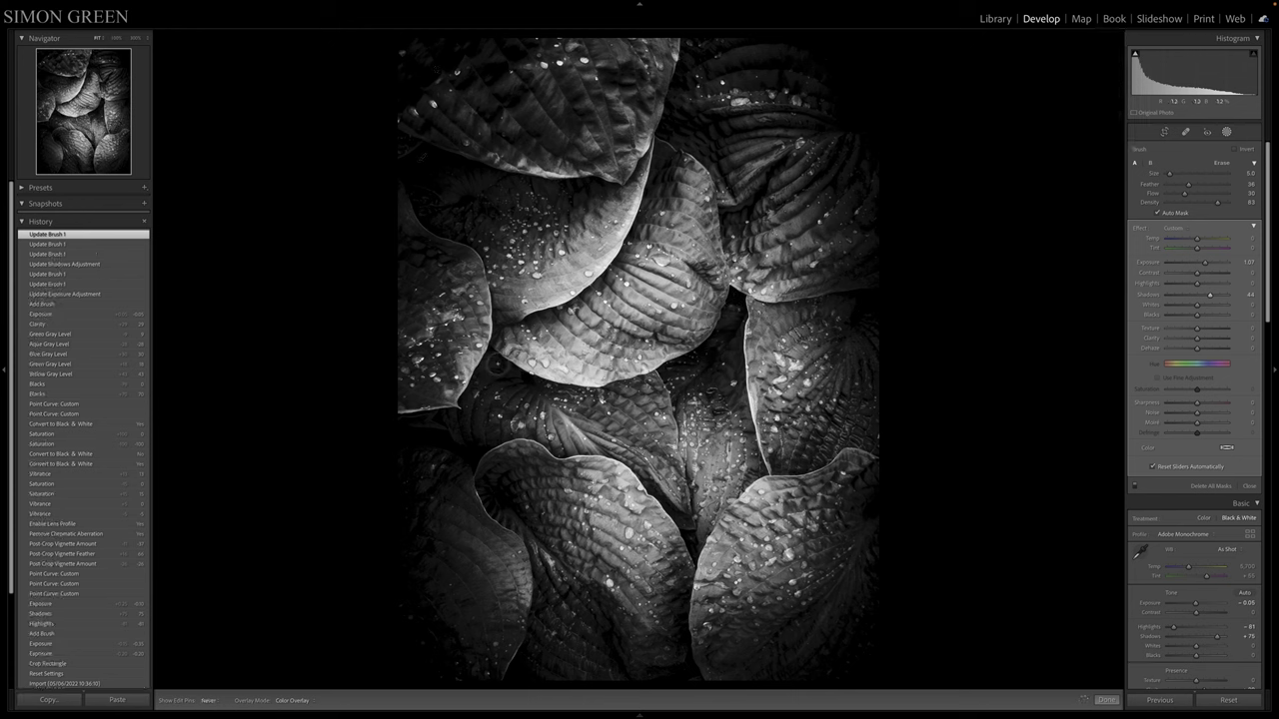
pyautogui.moveTo(506, 371); pyautogui.dragTo(545, 390)
pyautogui.press('h')
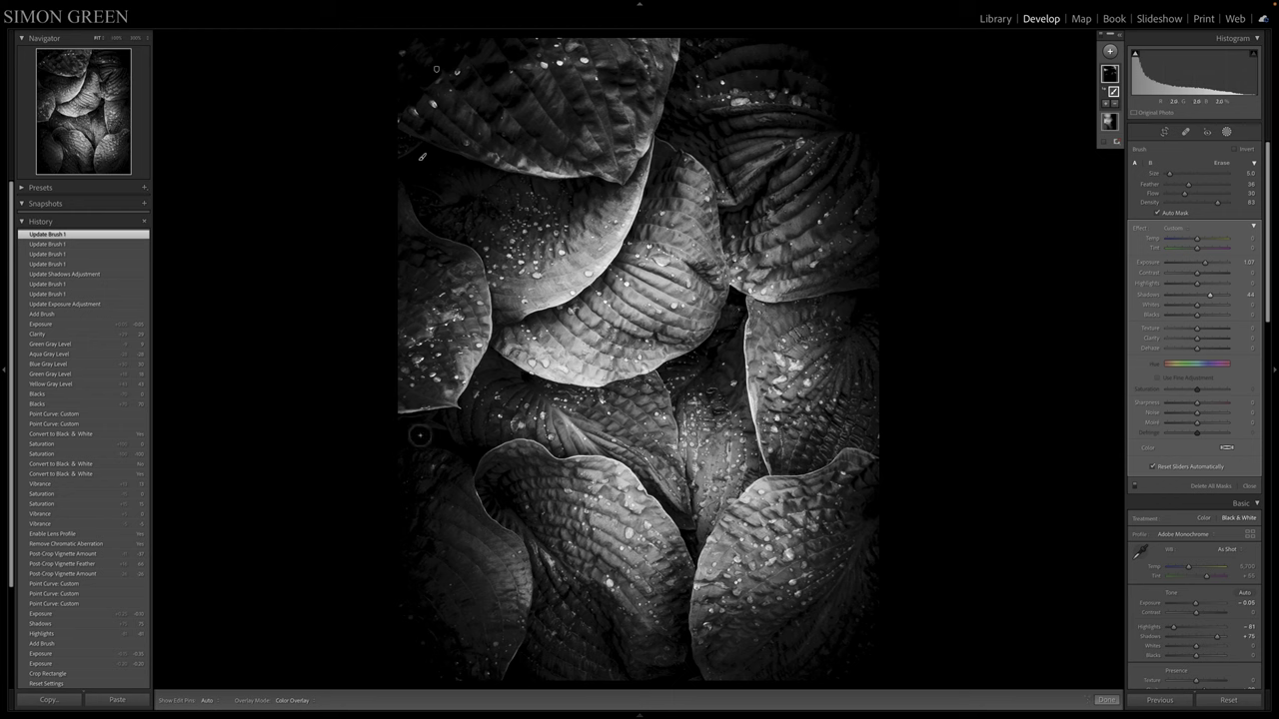
pyautogui.press('h')
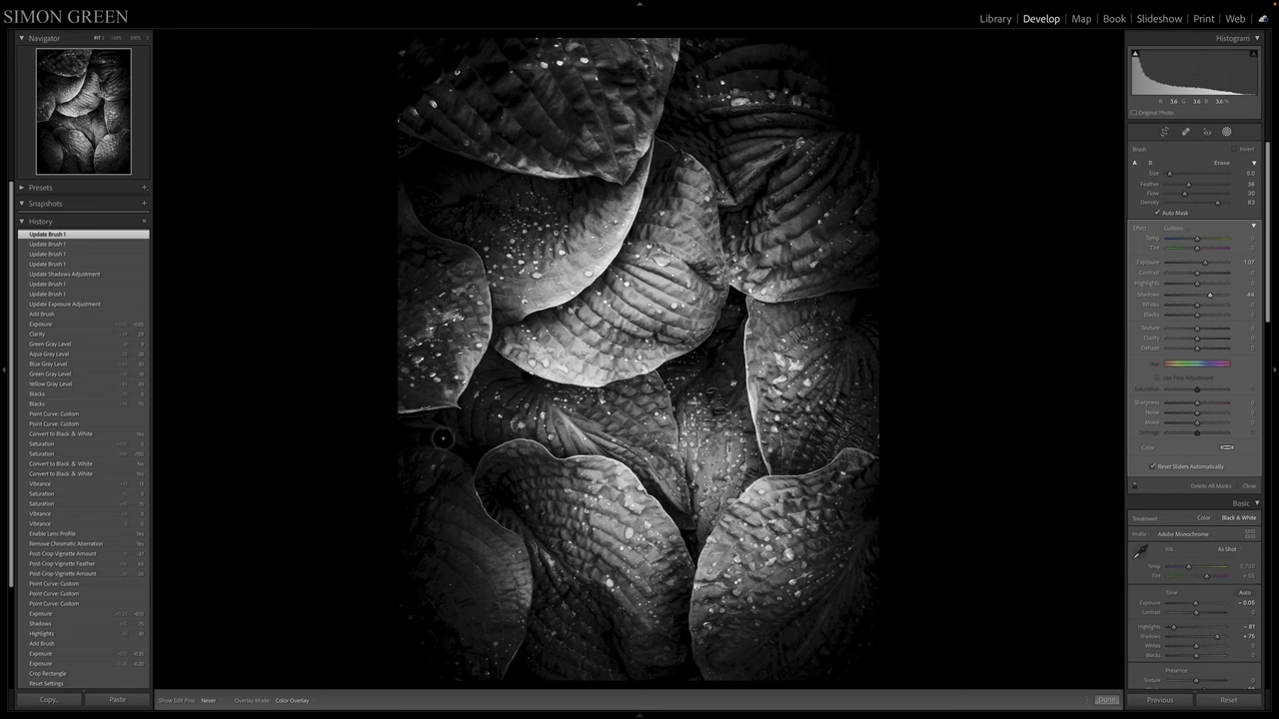
pyautogui.press('h')
pyautogui.moveTo(477, 460)
pyautogui.mouseDown()
pyautogui.moveTo(513, 503)
pyautogui.moveTo(486, 480)
pyautogui.mouseUp()
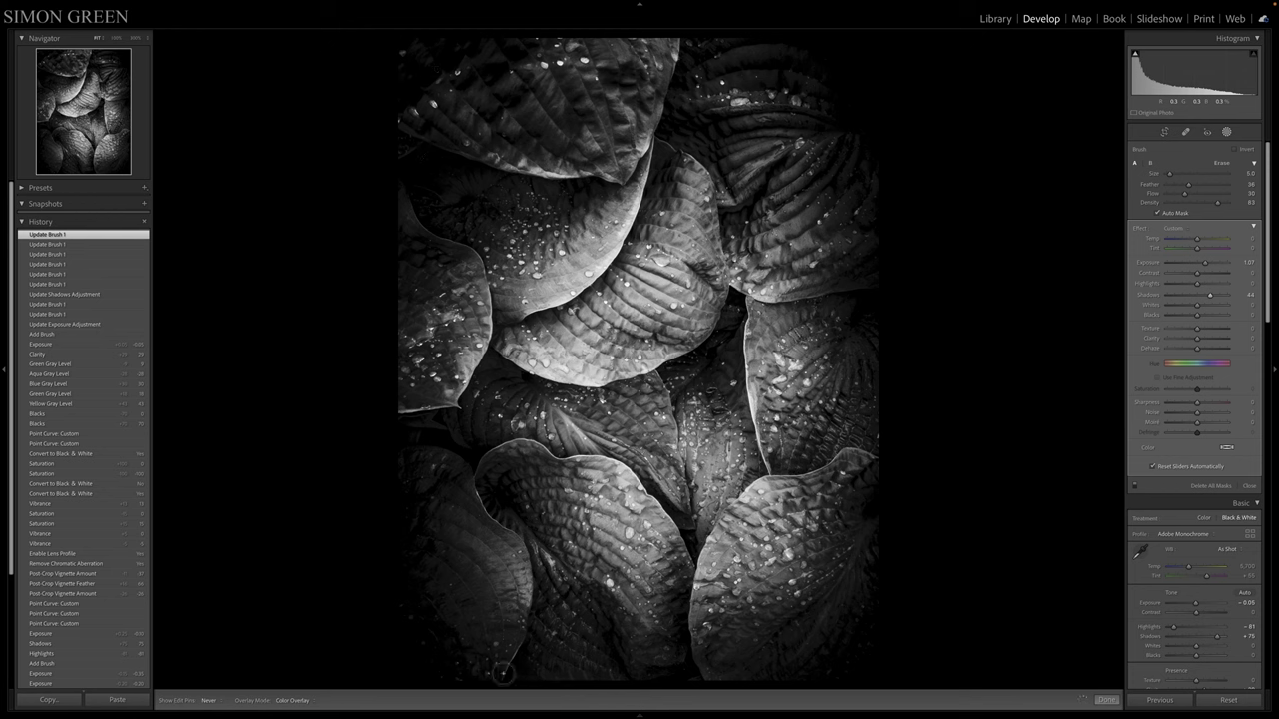
pyautogui.moveTo(586, 680)
pyautogui.mouseDown()
pyautogui.moveTo(680, 669)
pyautogui.moveTo(644, 675)
pyautogui.mouseUp()
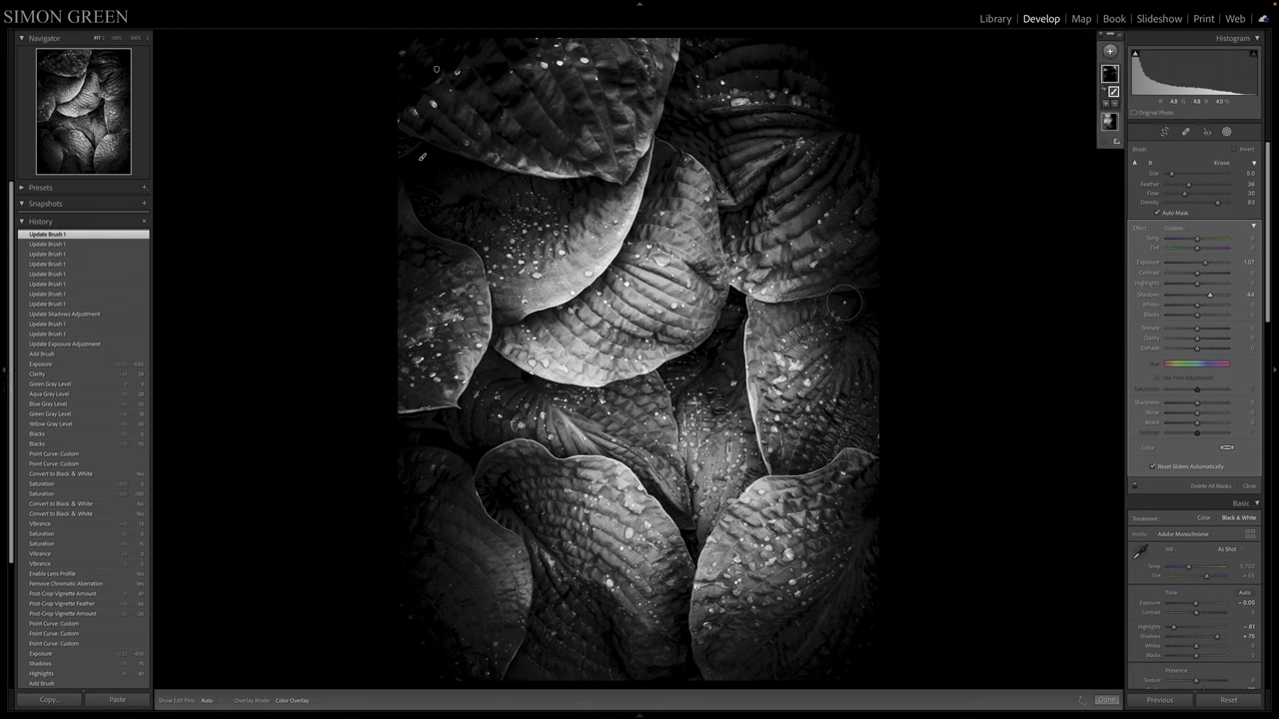
# Step: Extend the brush mask along the photo's top edge and add one final dab
pyautogui.scroll(3, 869, 279)
pyautogui.moveTo(854, 115); pyautogui.dragTo(828, 51)
pyautogui.scroll(5, 856, 63)
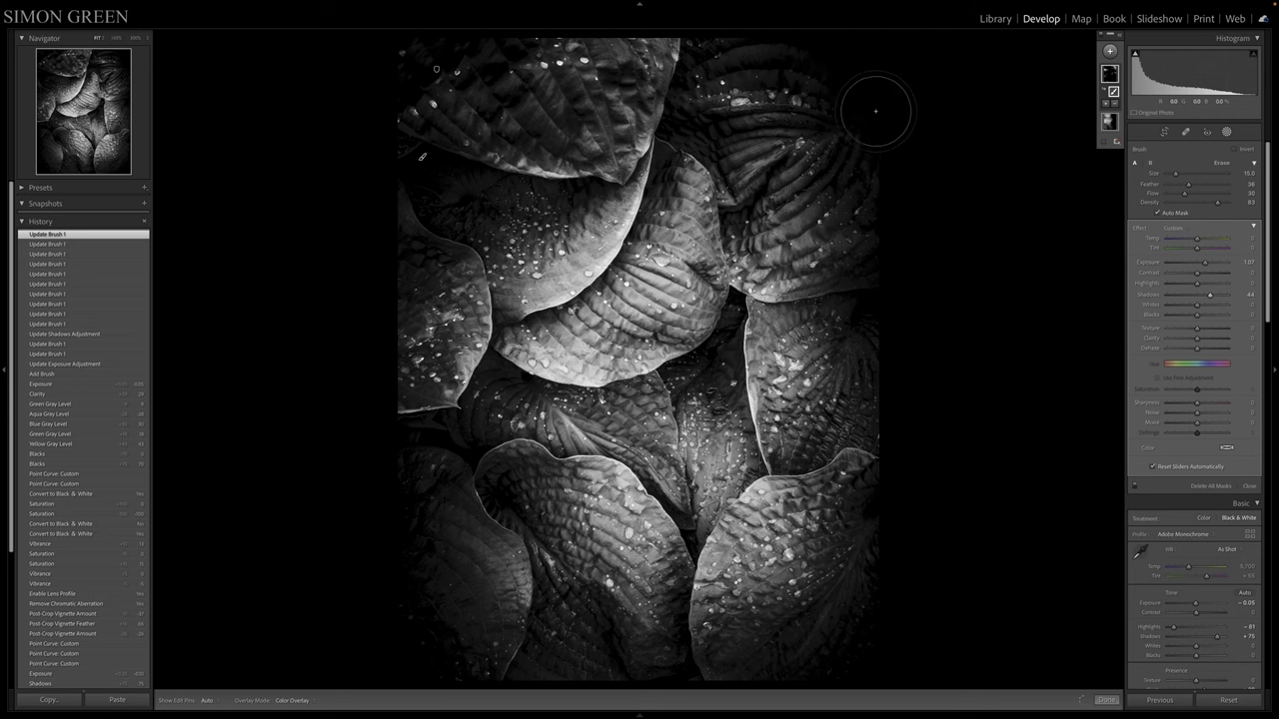
pyautogui.moveTo(848, 94)
pyautogui.mouseDown()
pyautogui.moveTo(793, 46)
pyautogui.moveTo(769, 50)
pyautogui.mouseUp()
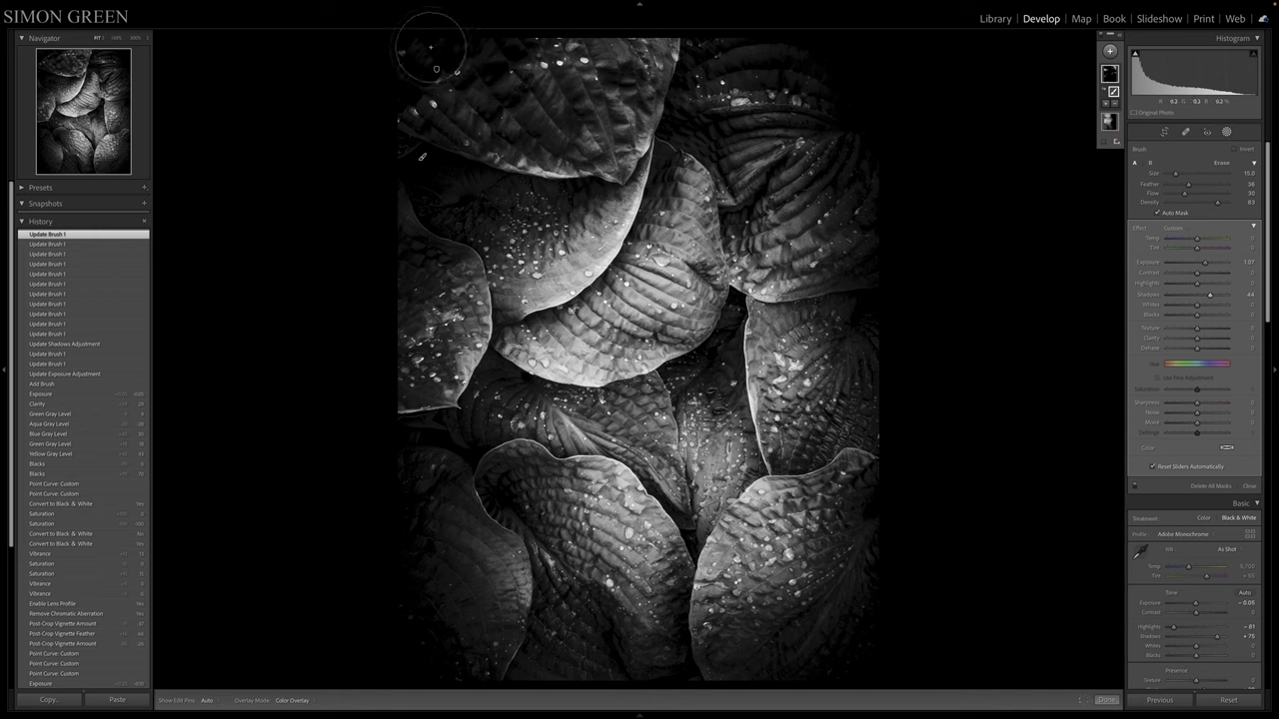
pyautogui.press('h')
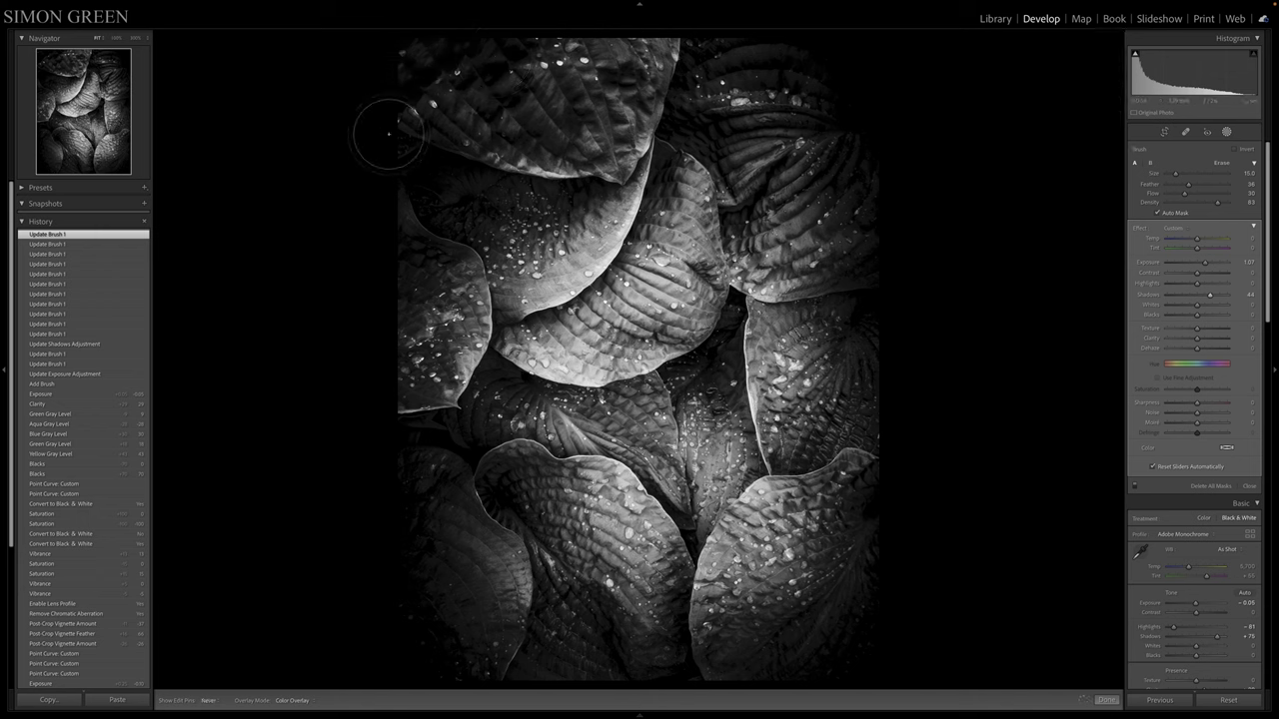
pyautogui.press('h')
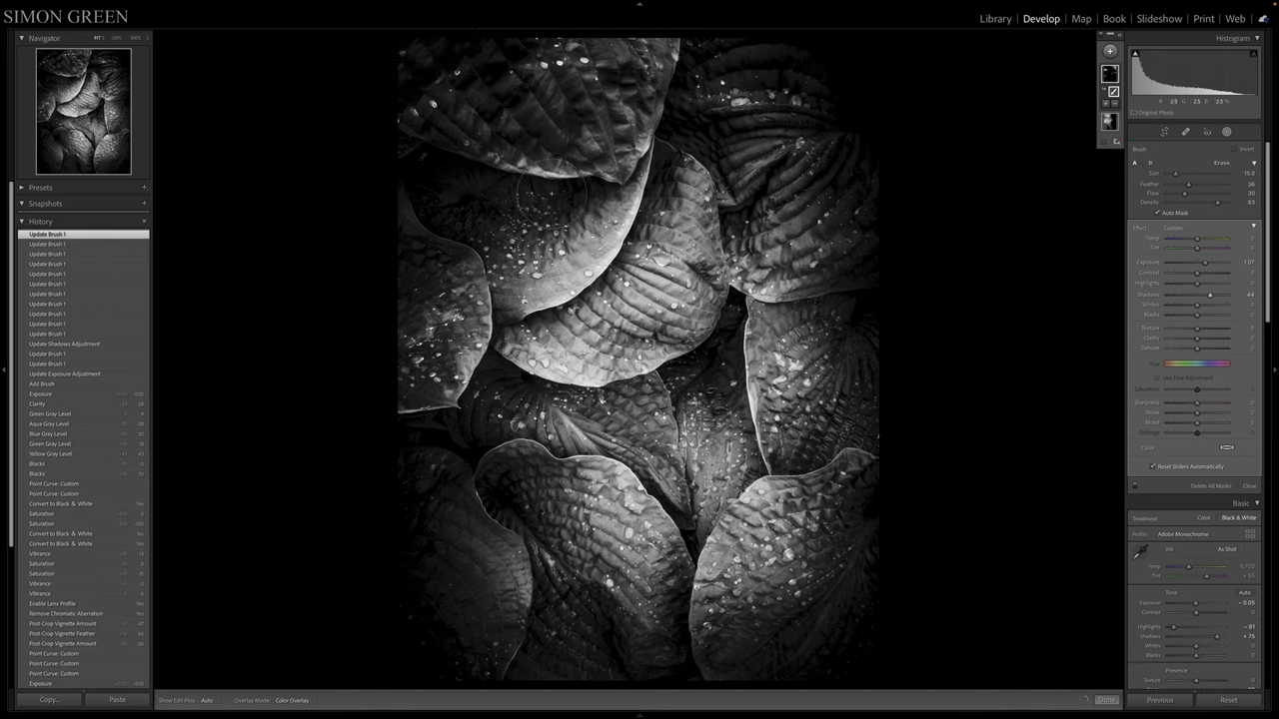
pyautogui.click(552, 196)
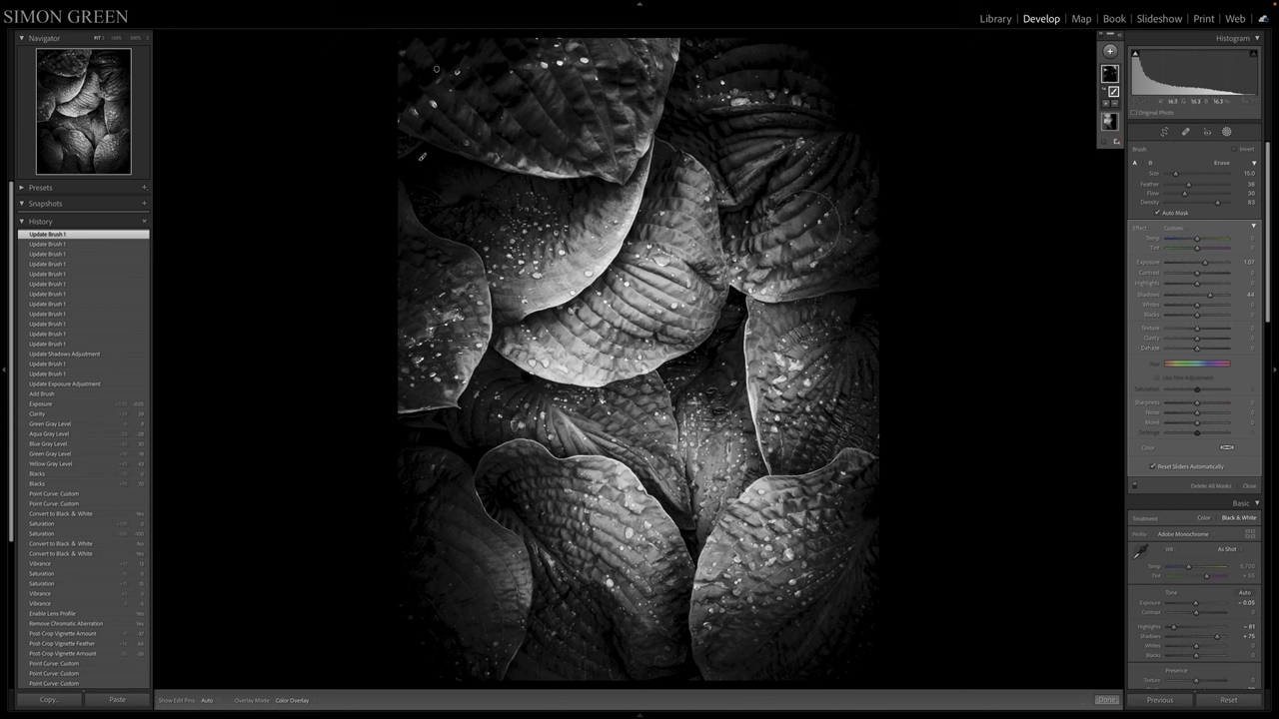
# Step: Start a second brush mask with Exposure 0.80 and paint its first stroke
pyautogui.click(1109, 51)
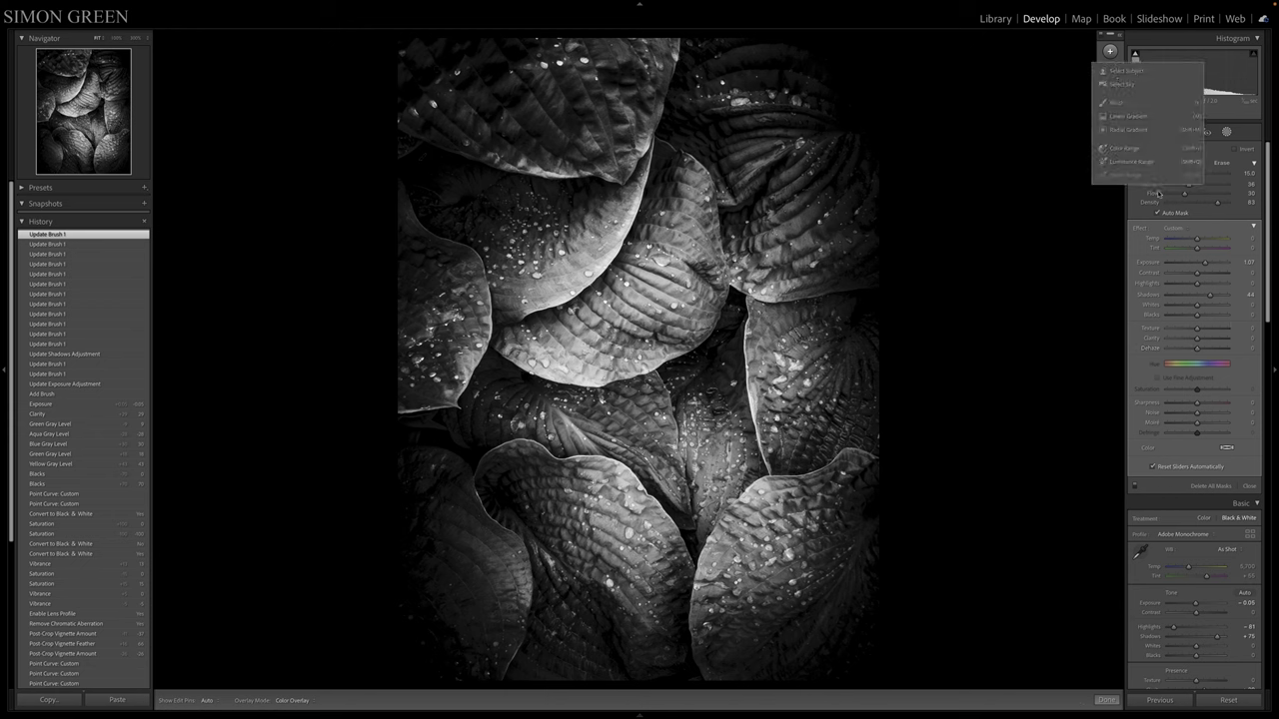
pyautogui.click(1142, 101)
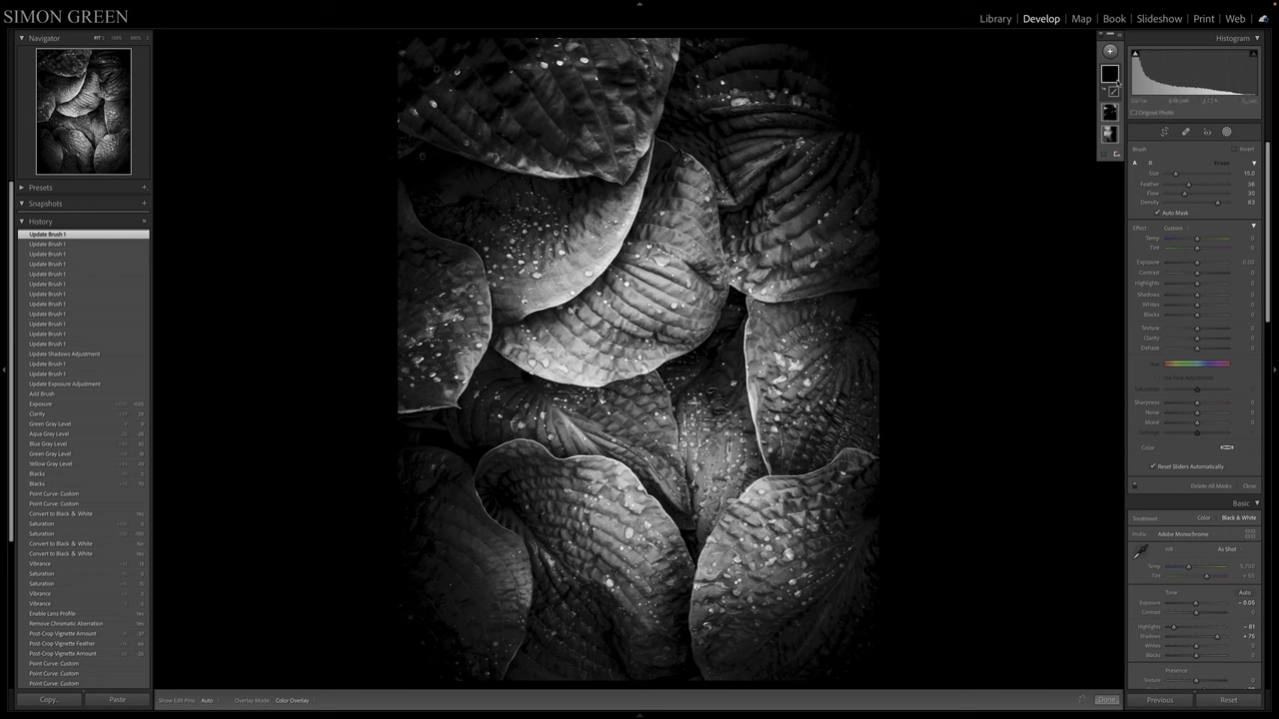
pyautogui.click(1203, 263)
pyautogui.press('h')
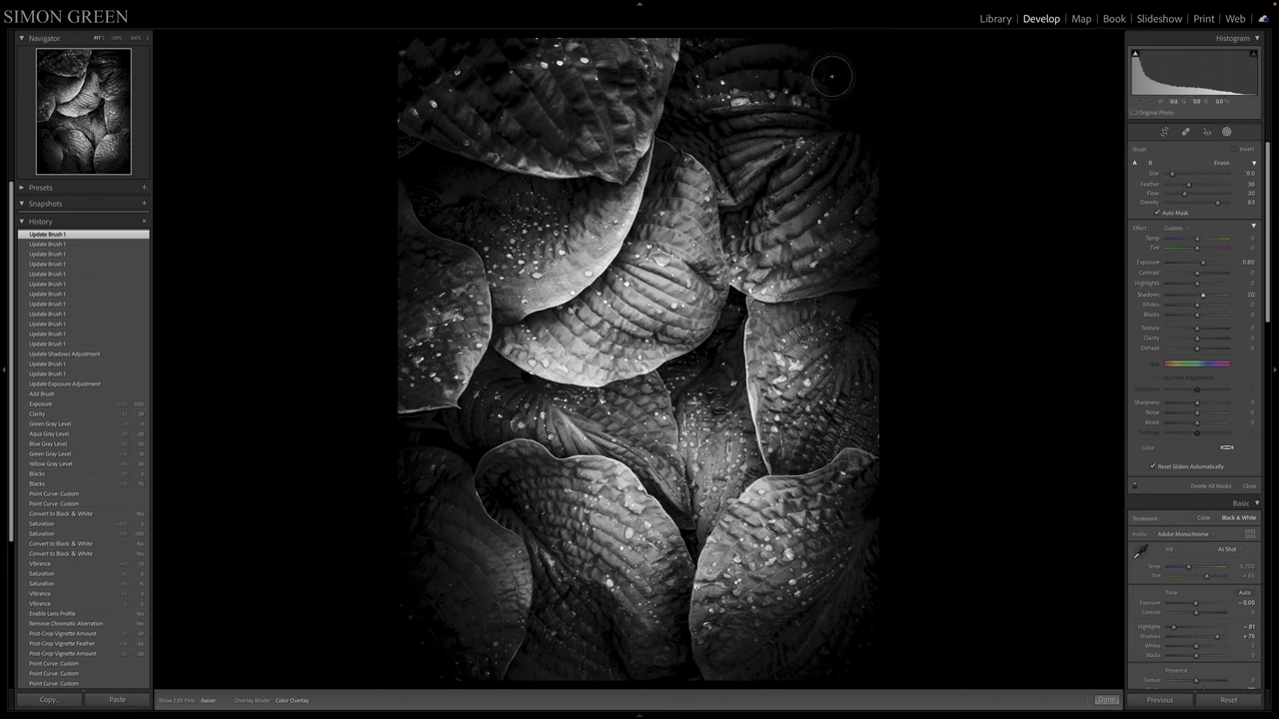
pyautogui.click(846, 87)
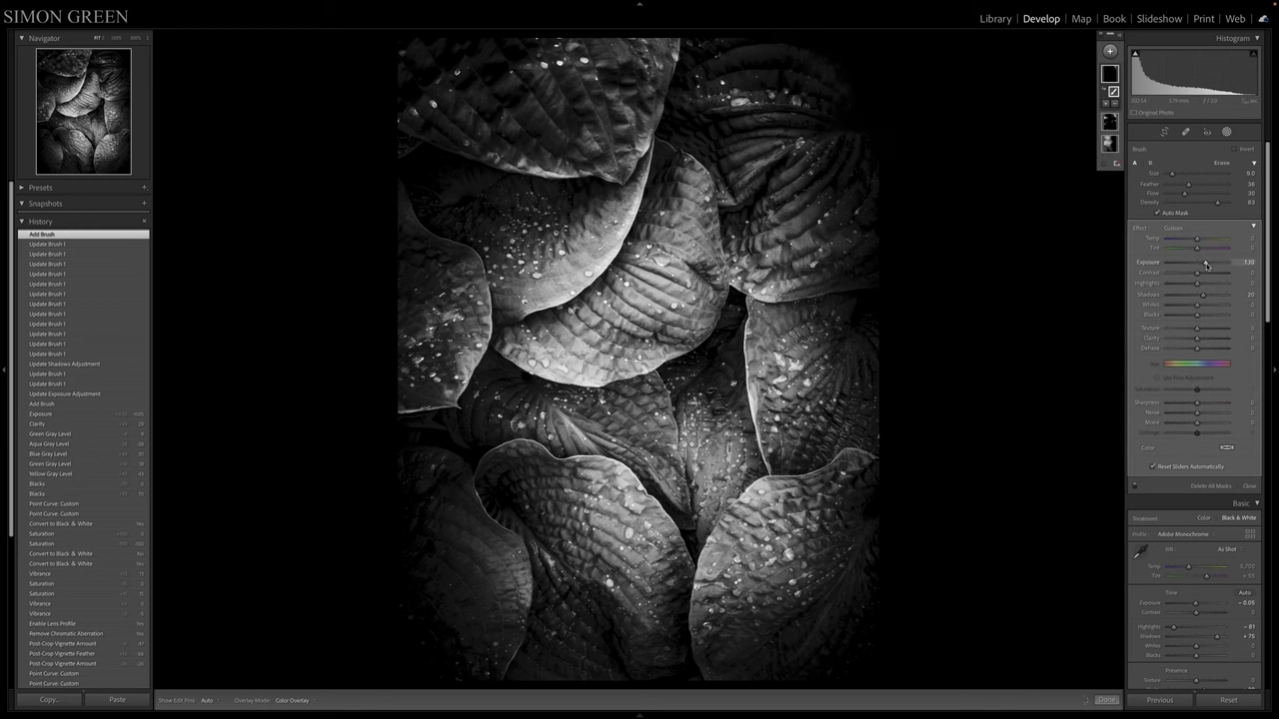
# Step: Set the second mask's Exposure to 1.10 and brighten the upper-left leaves with a larger brush
pyautogui.moveTo(1206, 265); pyautogui.dragTo(1203, 265)
pyautogui.press('h')
pyautogui.moveTo(424, 135); pyautogui.dragTo(439, 184)
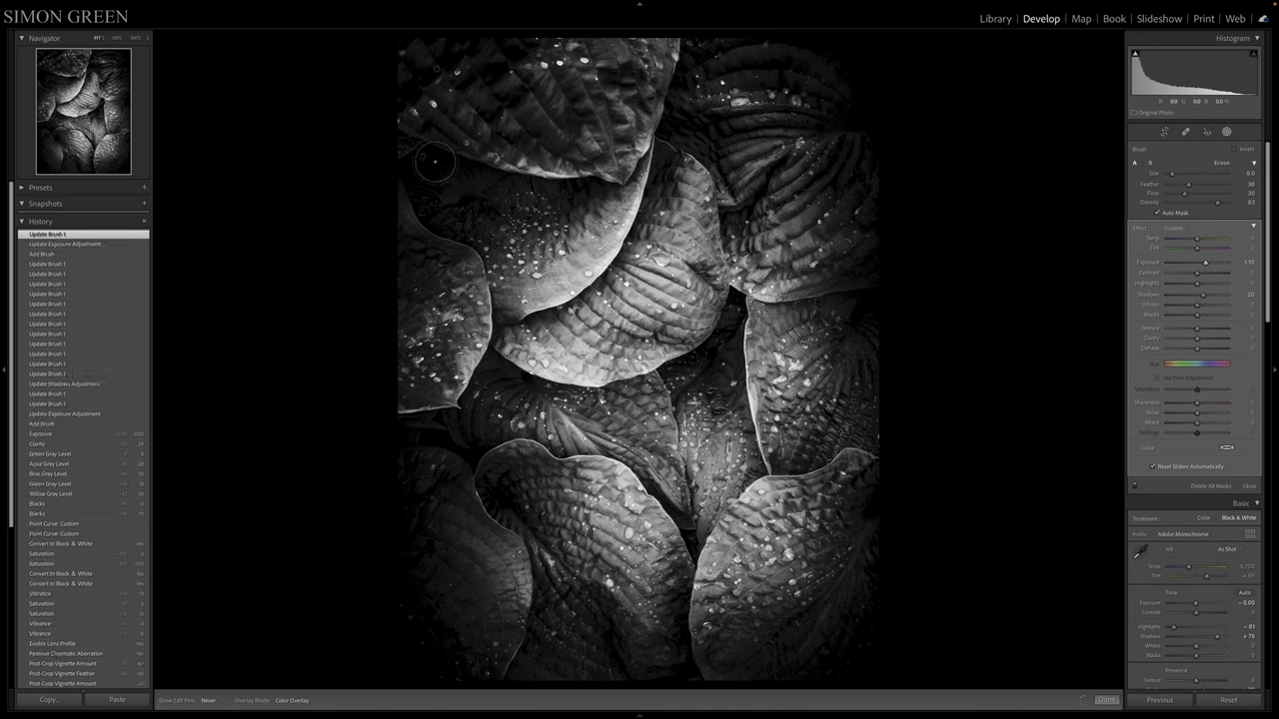
pyautogui.press('h')
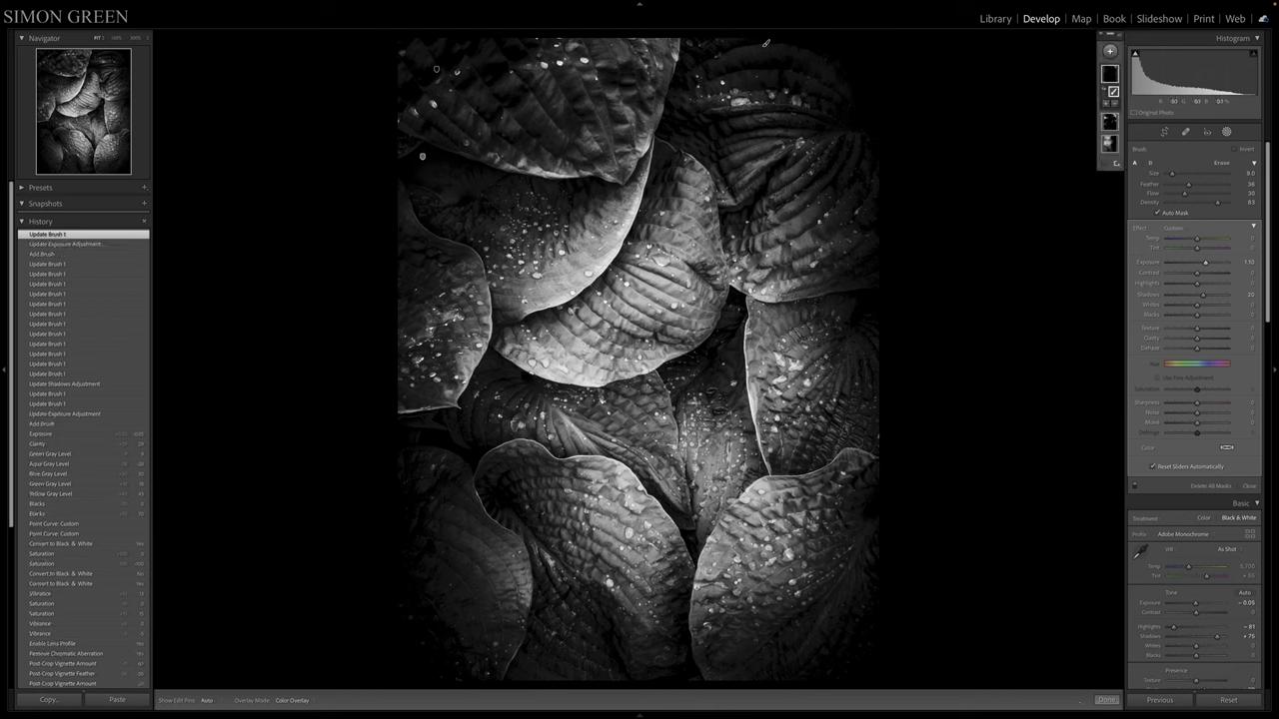
pyautogui.moveTo(415, 86)
pyautogui.mouseDown()
pyautogui.moveTo(410, 32)
pyautogui.moveTo(394, 46)
pyautogui.mouseUp()
pyautogui.press(']')
pyautogui.press('h')
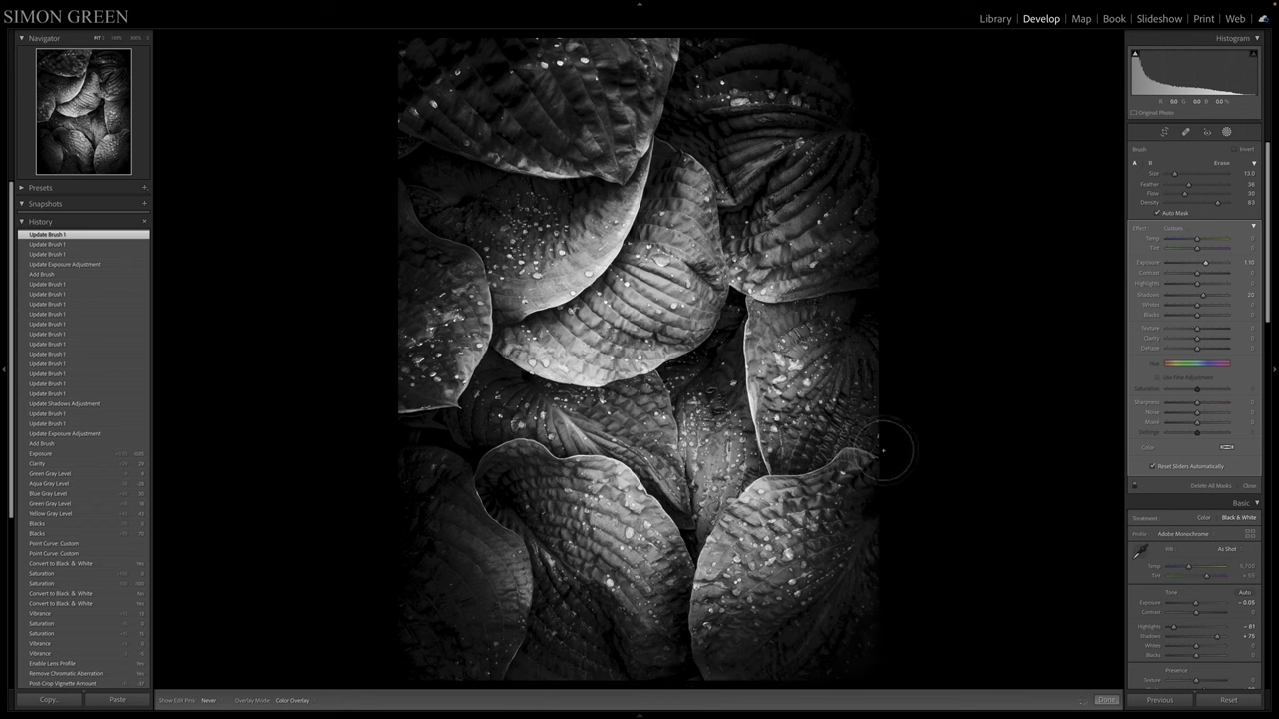
pyautogui.press('h')
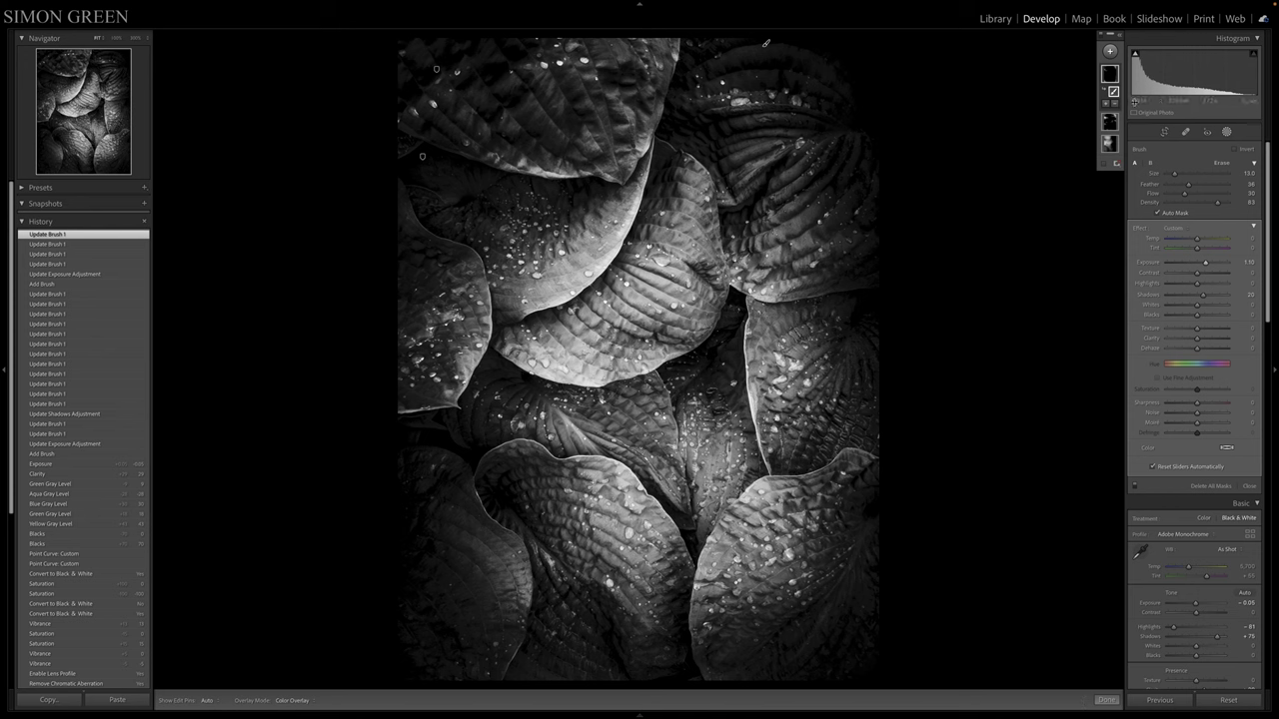
# Step: Start a third brush mask with Highlights at -16
pyautogui.click(1109, 51)
pyautogui.click(1127, 97)
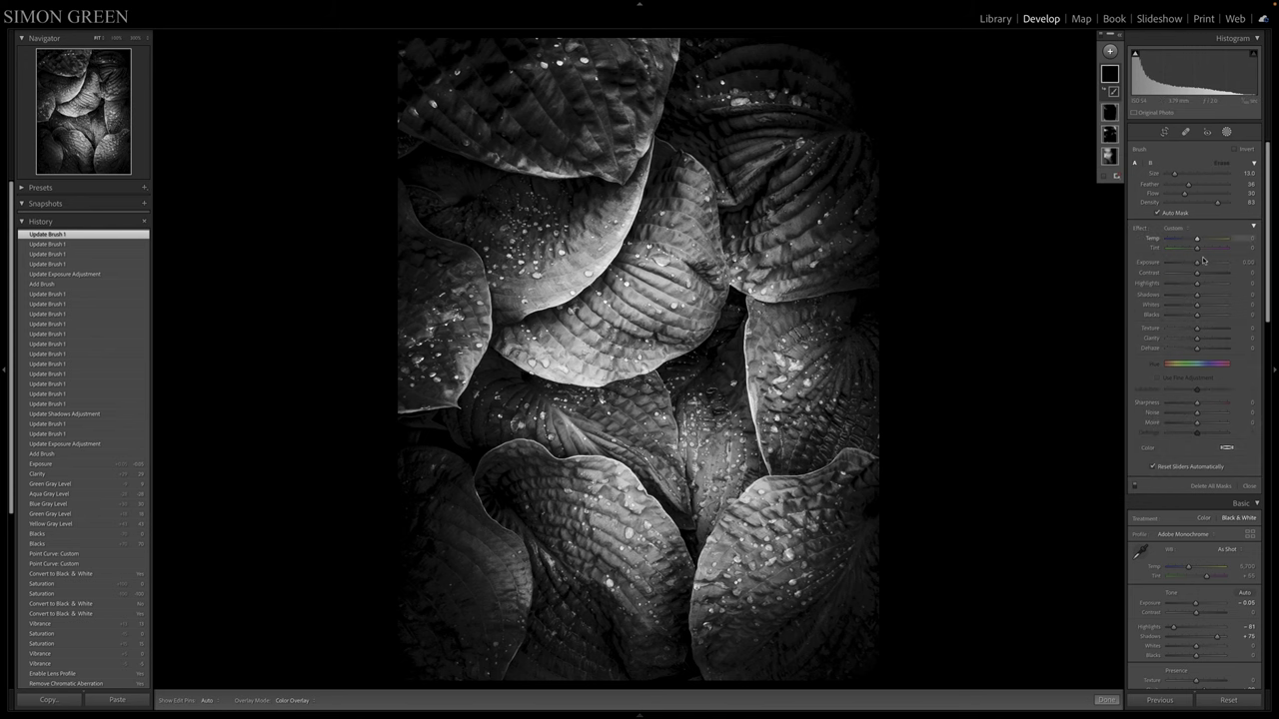
pyautogui.moveTo(1194, 282); pyautogui.dragTo(1190, 283)
pyautogui.press('h')
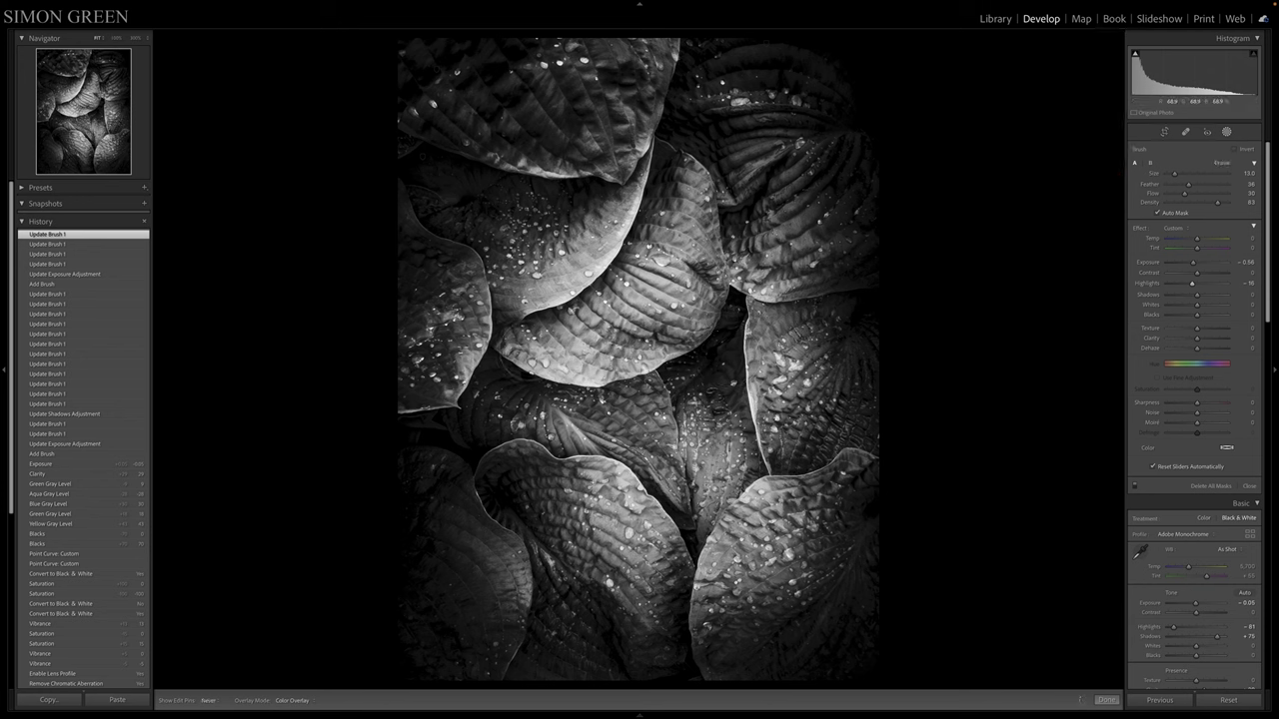
# Step: Paint darkening patches onto the leaves, set Exposure to about -0.6, and close masking
pyautogui.moveTo(543, 386)
pyautogui.mouseDown()
pyautogui.moveTo(580, 257)
pyautogui.moveTo(552, 236)
pyautogui.moveTo(577, 337)
pyautogui.mouseUp()
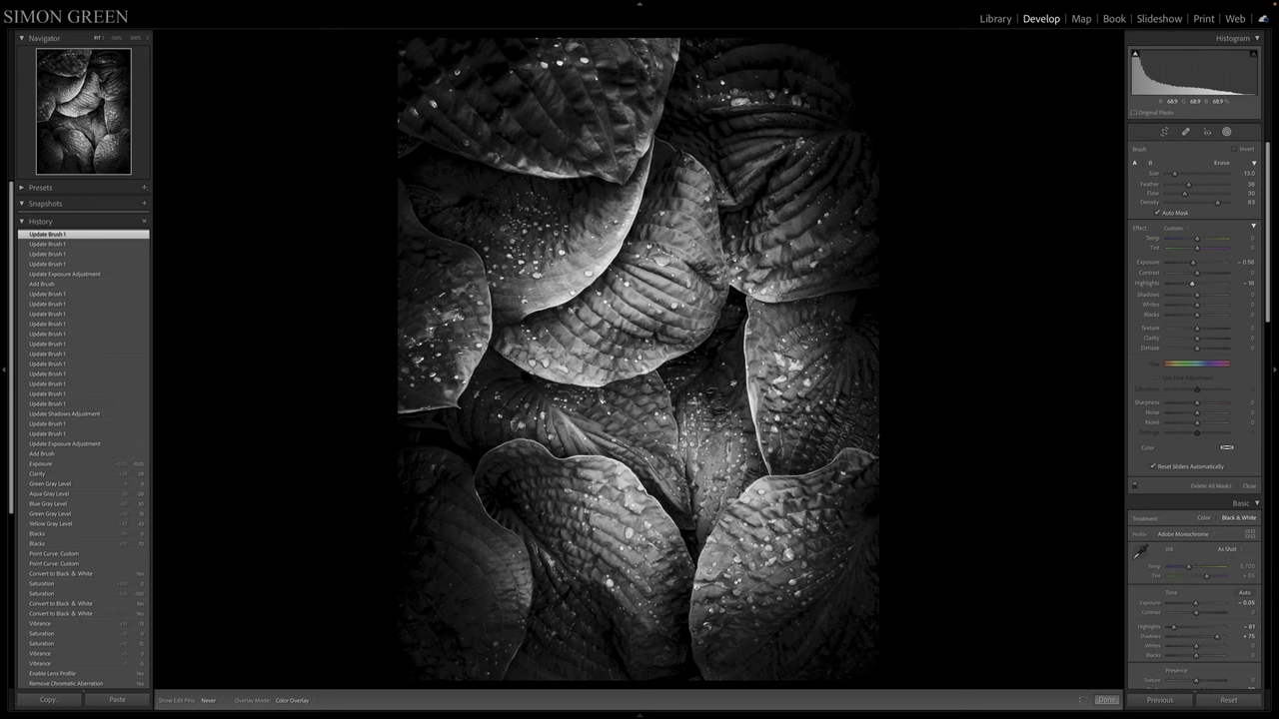
pyautogui.press('h')
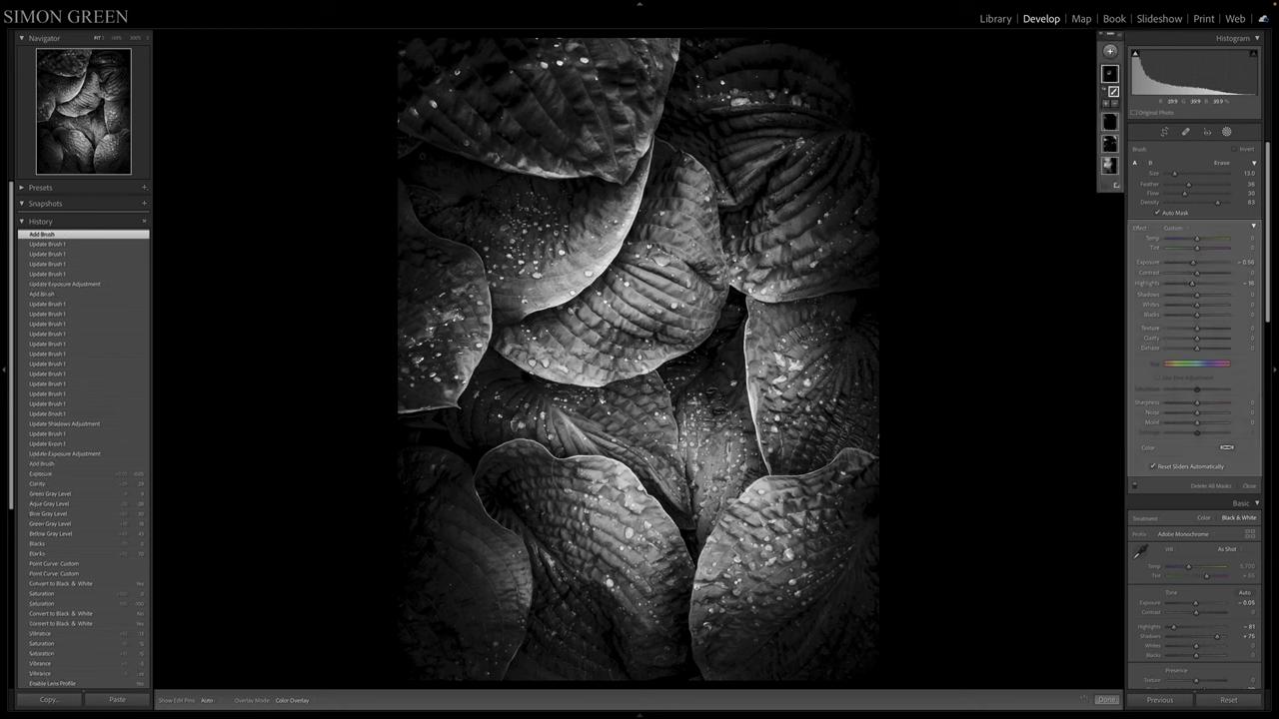
pyautogui.moveTo(630, 440); pyautogui.dragTo(680, 460)
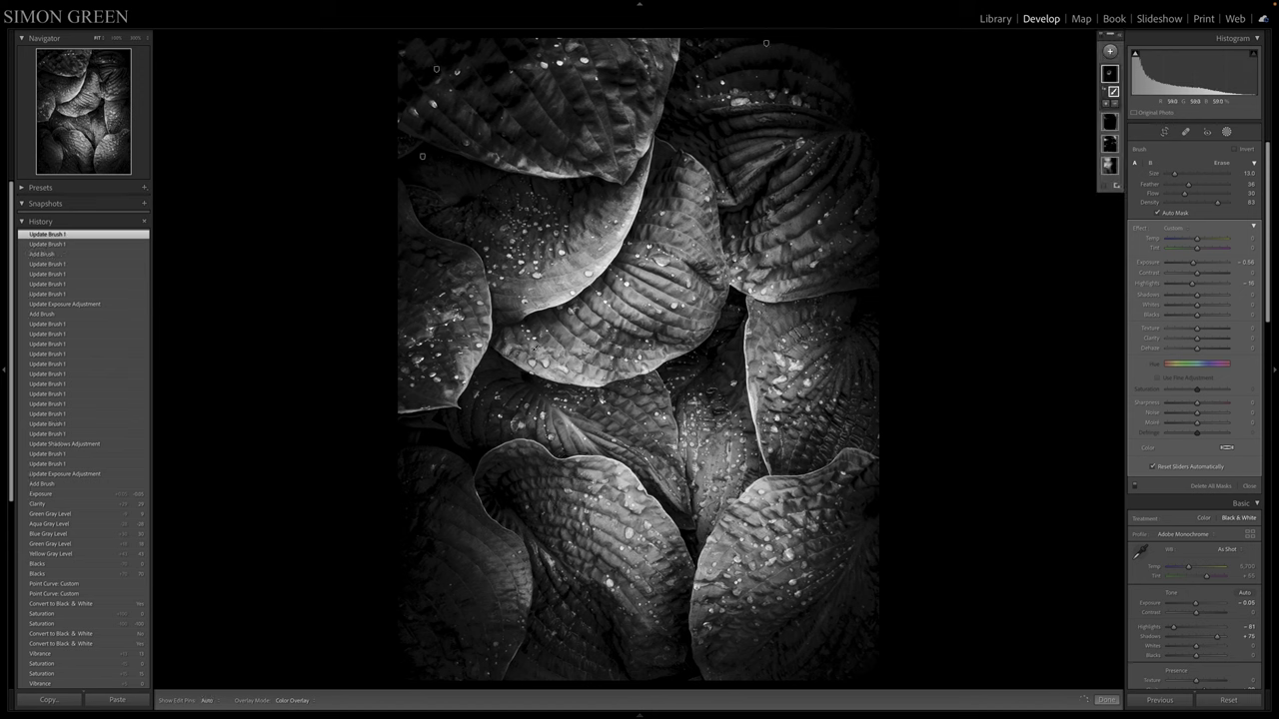
pyautogui.moveTo(666, 573); pyautogui.dragTo(671, 515)
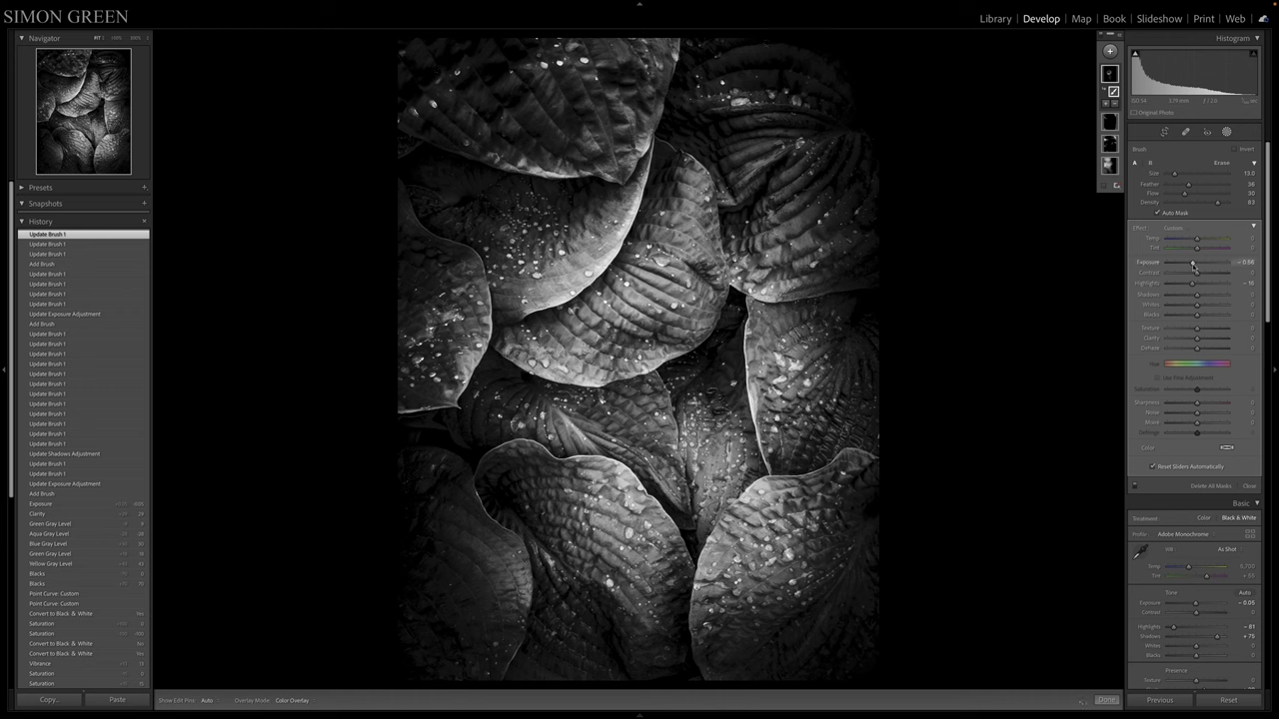
pyautogui.moveTo(1193, 268); pyautogui.dragTo(1194, 266)
pyautogui.click(1249, 487)
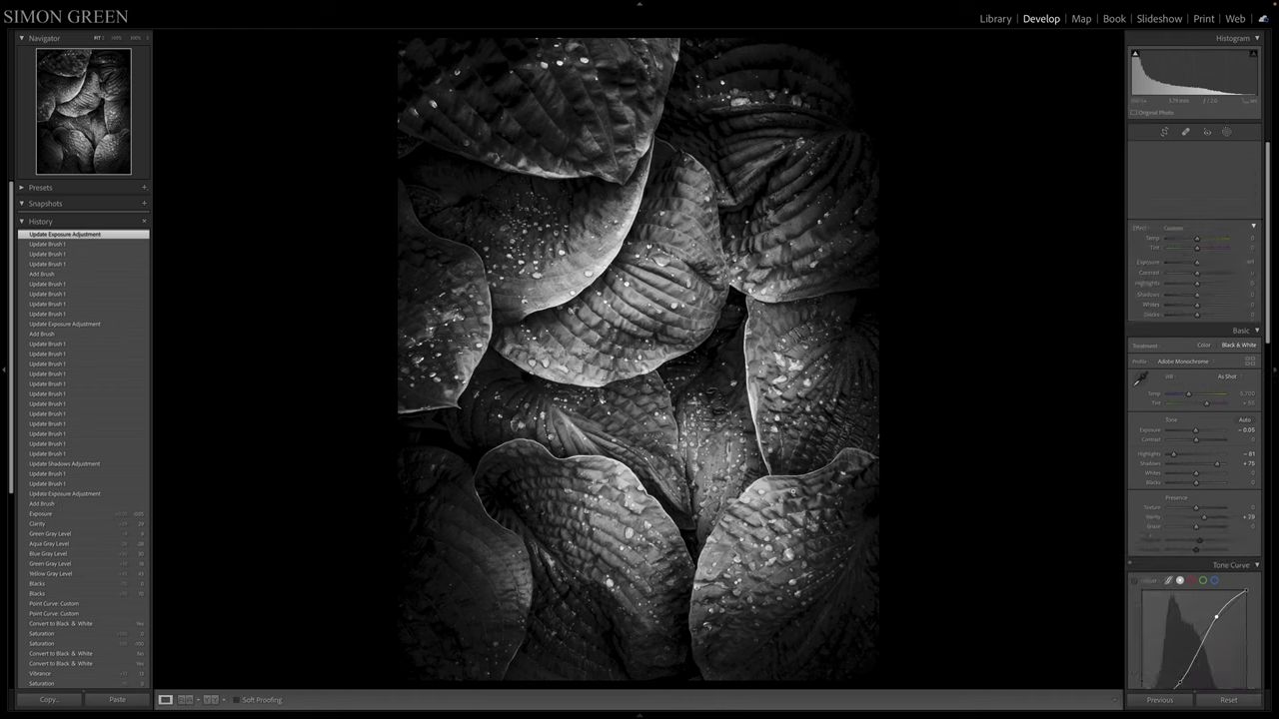